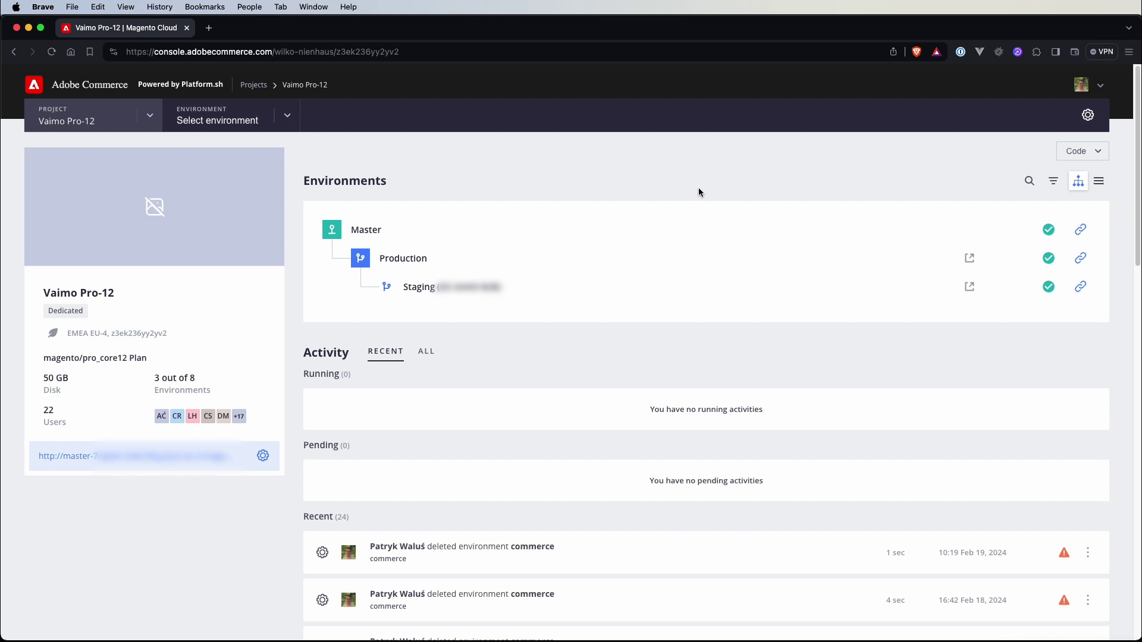
Switch to the project's Master environment and start branching from it
click(232, 119)
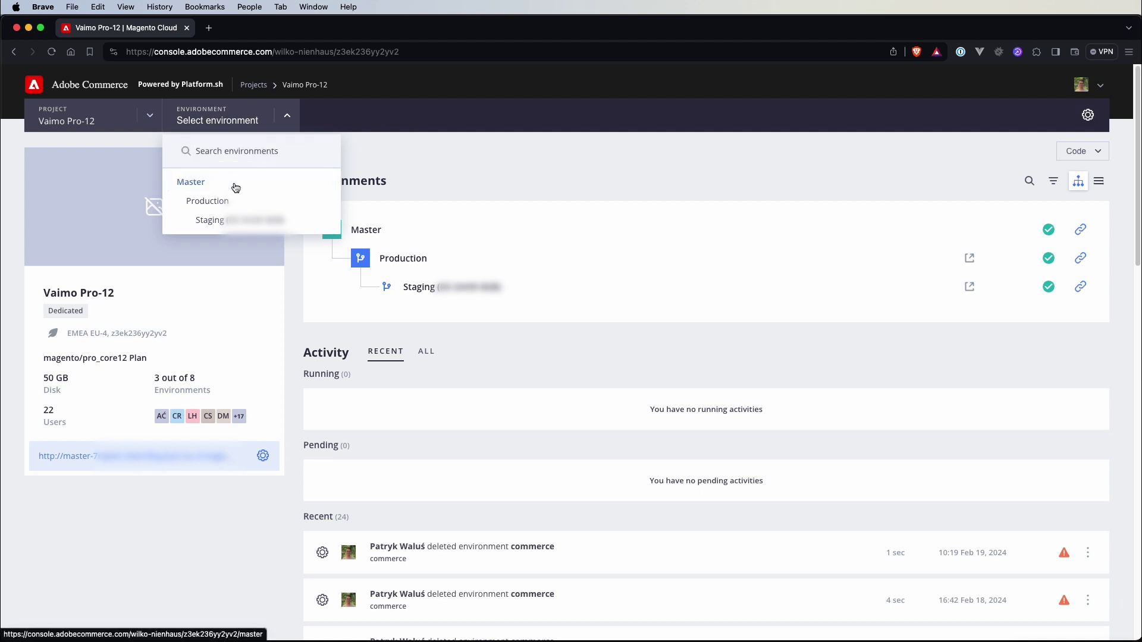
click(236, 186)
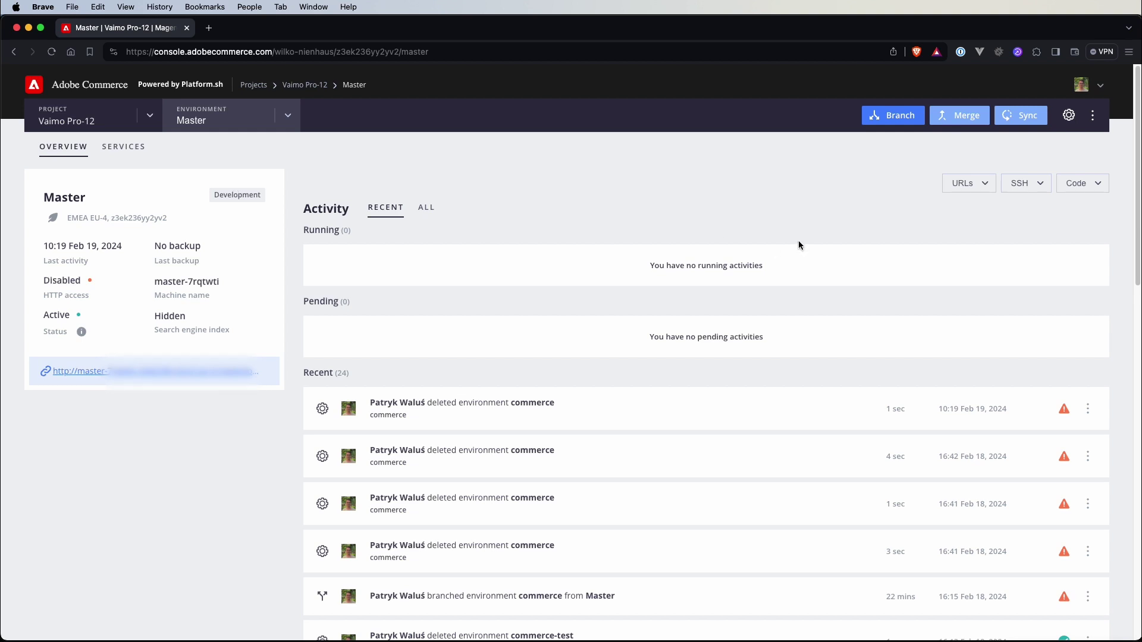
click(888, 125)
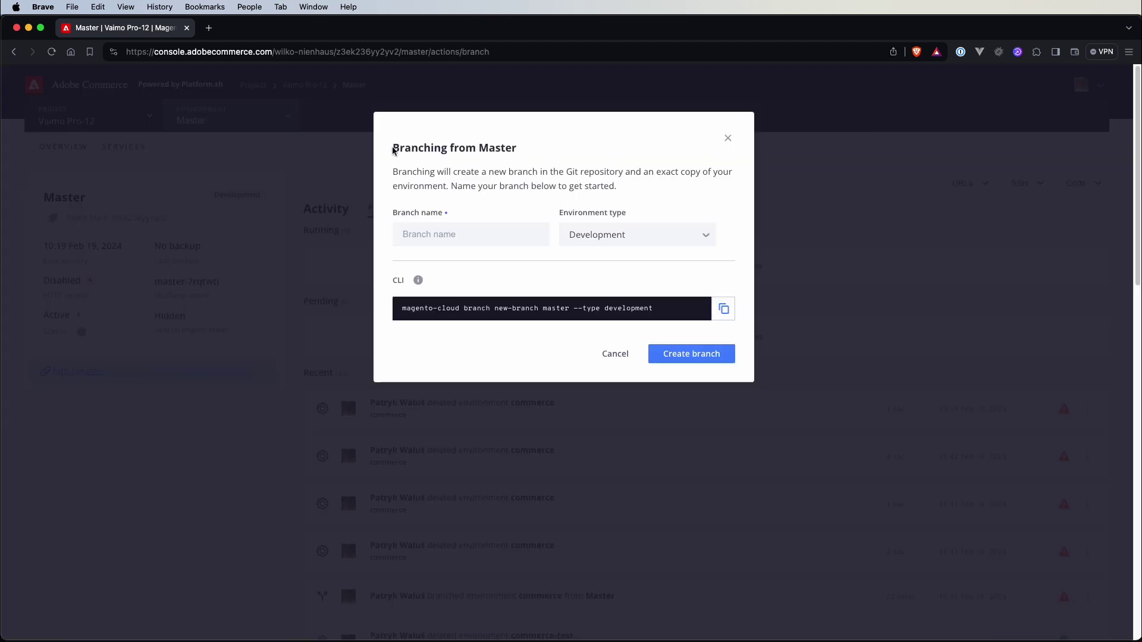
Check the parent environment in the branching dialog's title and name the new branch develop
drag(392, 148, 514, 149)
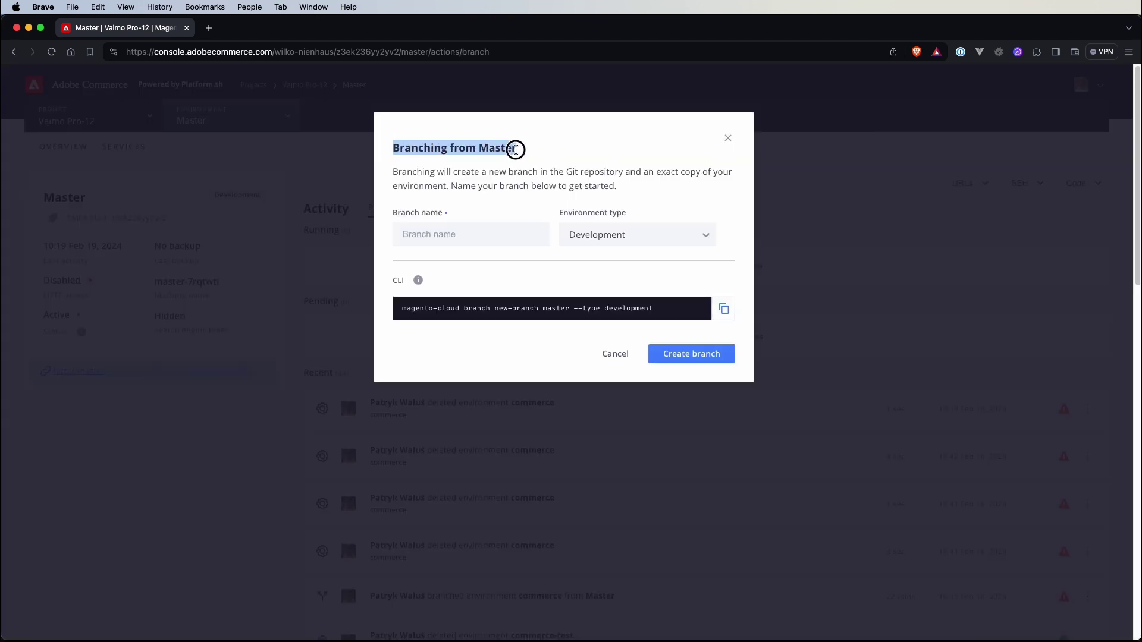
click(495, 243)
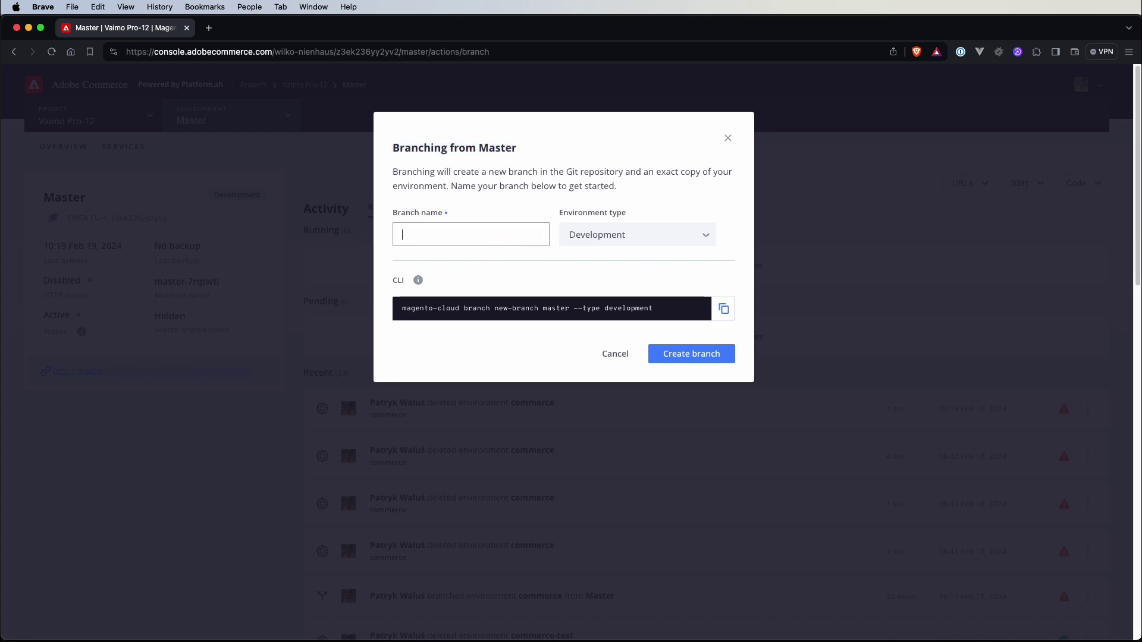
text(develop)
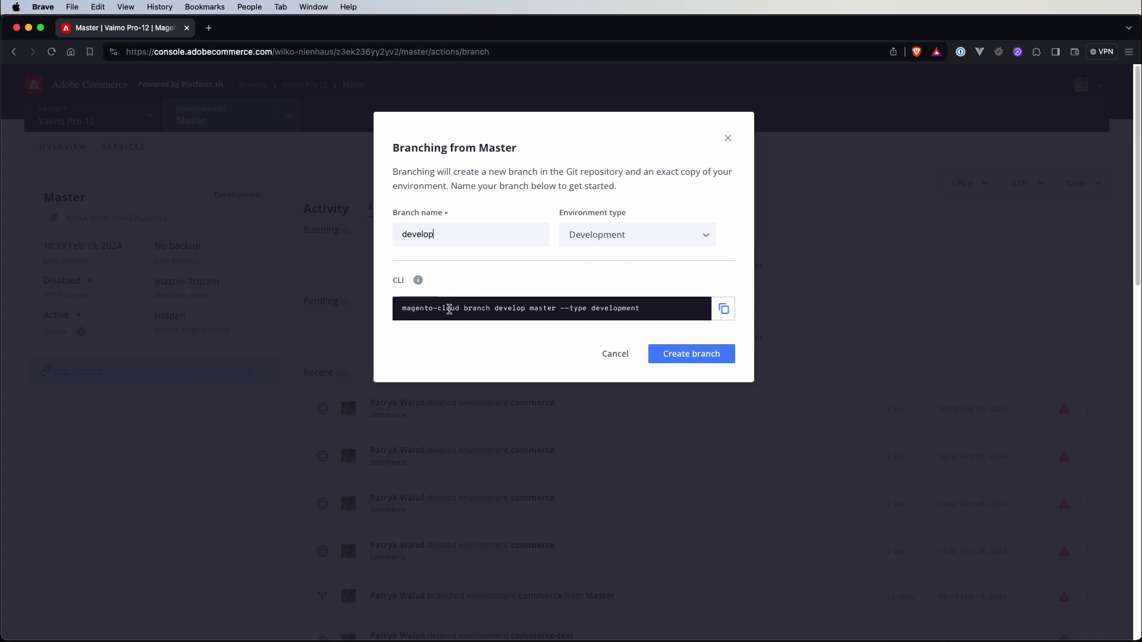
Review the branch name, parent and type in the equivalent CLI command, and copy that command
double_click(500, 308)
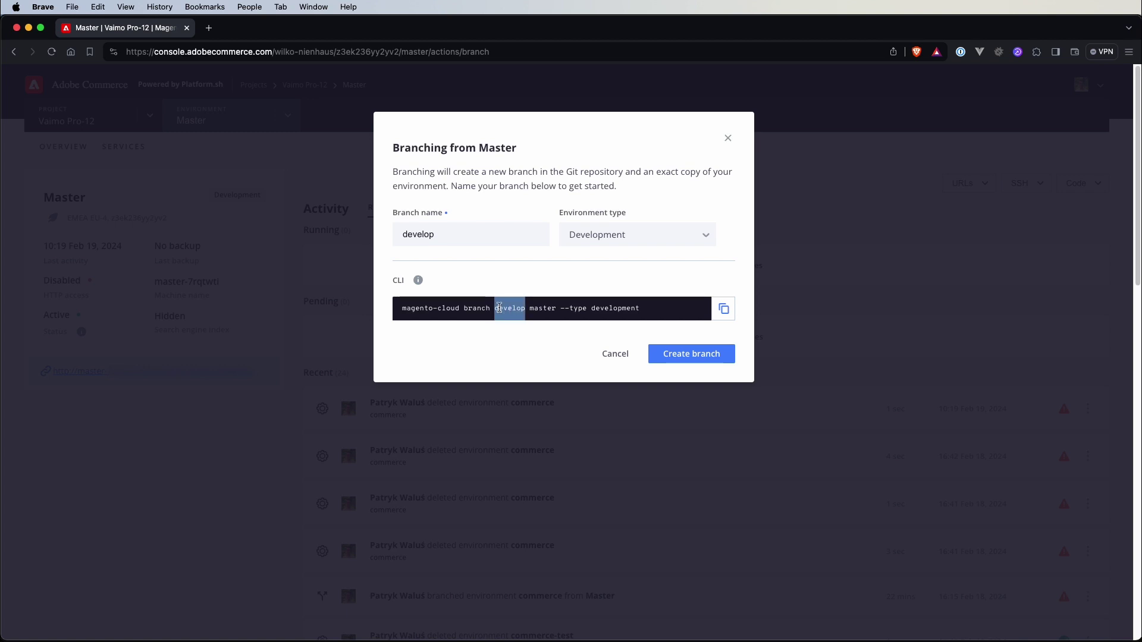
double_click(541, 307)
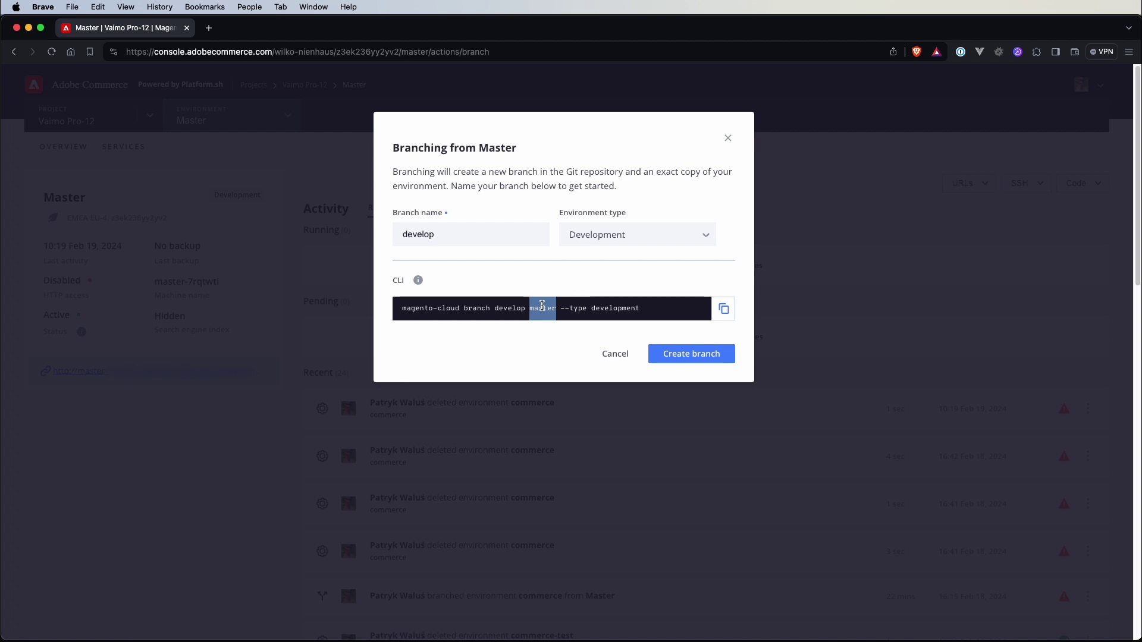
drag(557, 308, 631, 306)
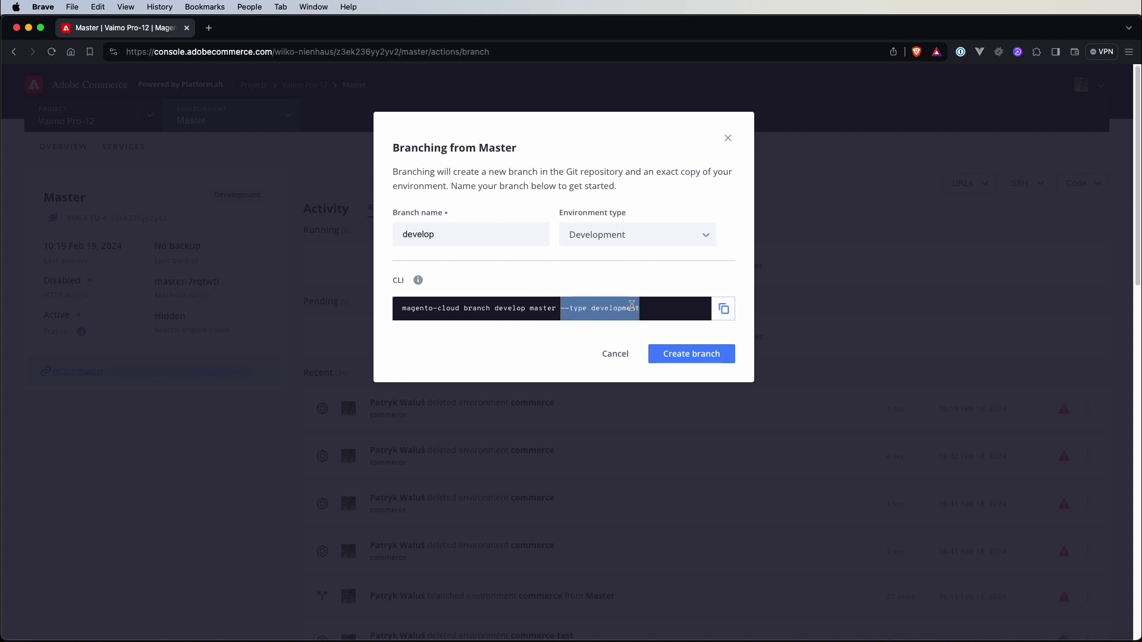
click(599, 328)
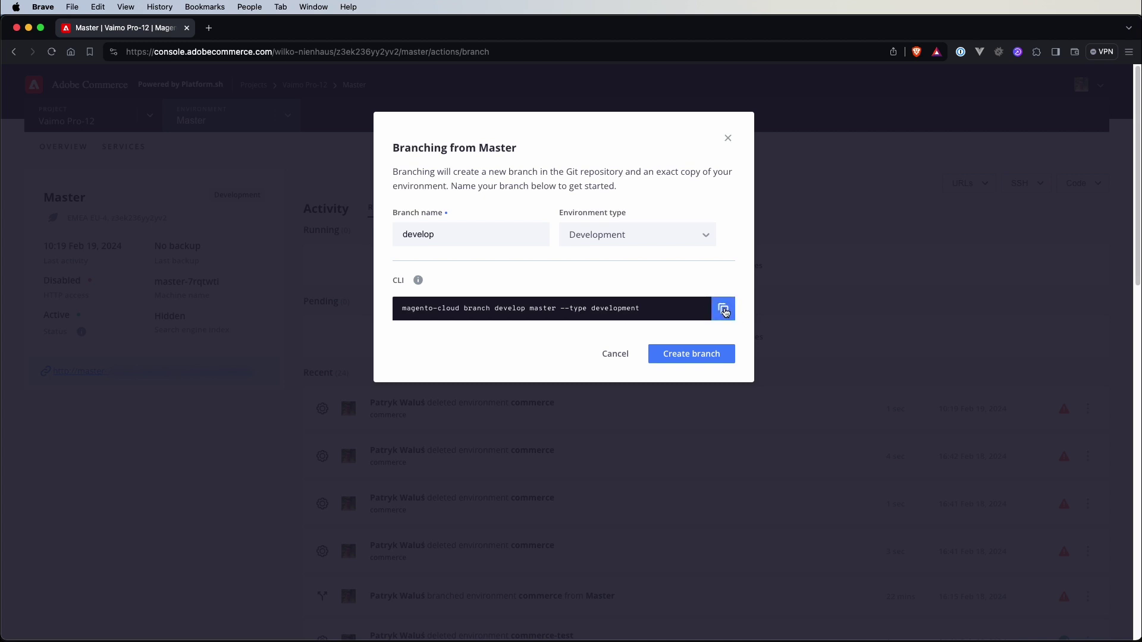
click(725, 312)
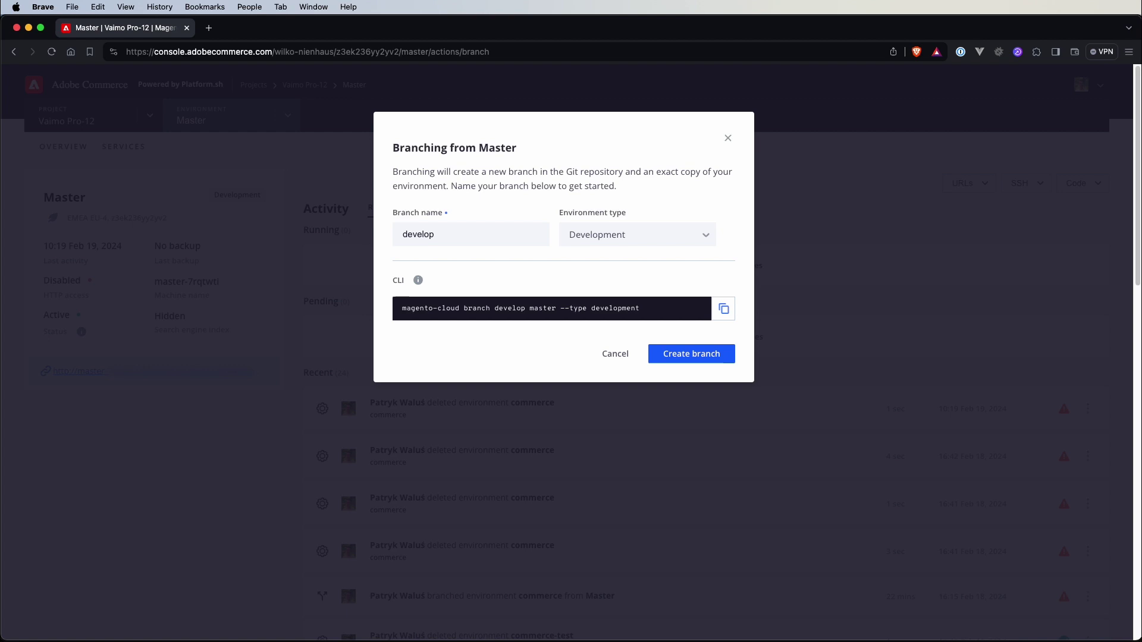
Create the develop branch from Master and open the build log of its running branching activity
click(691, 354)
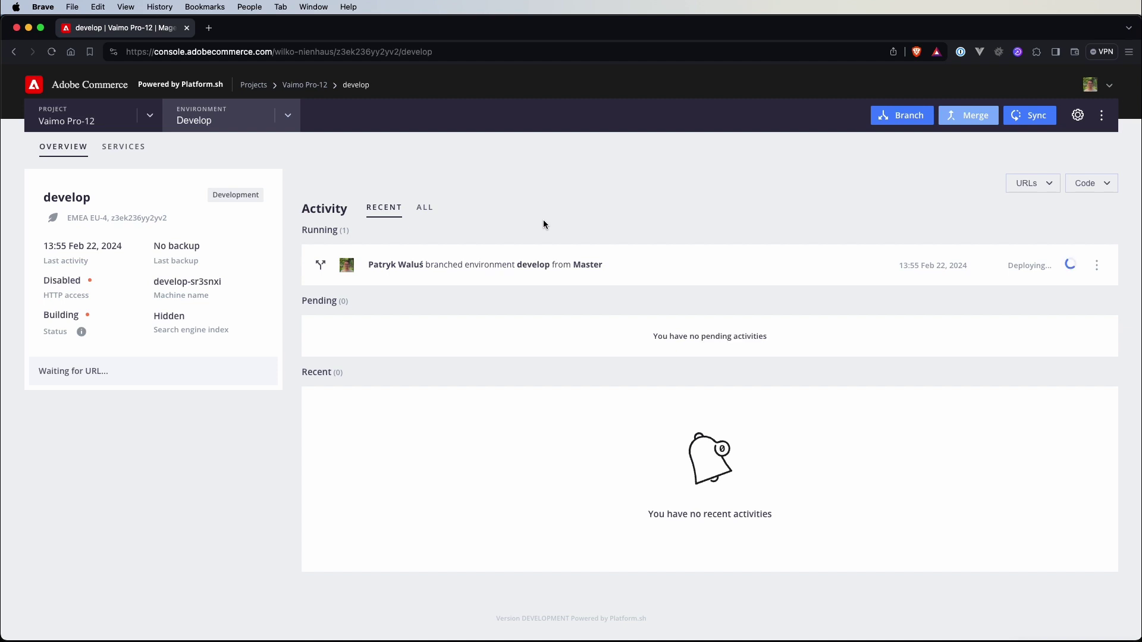
click(1092, 267)
click(1072, 283)
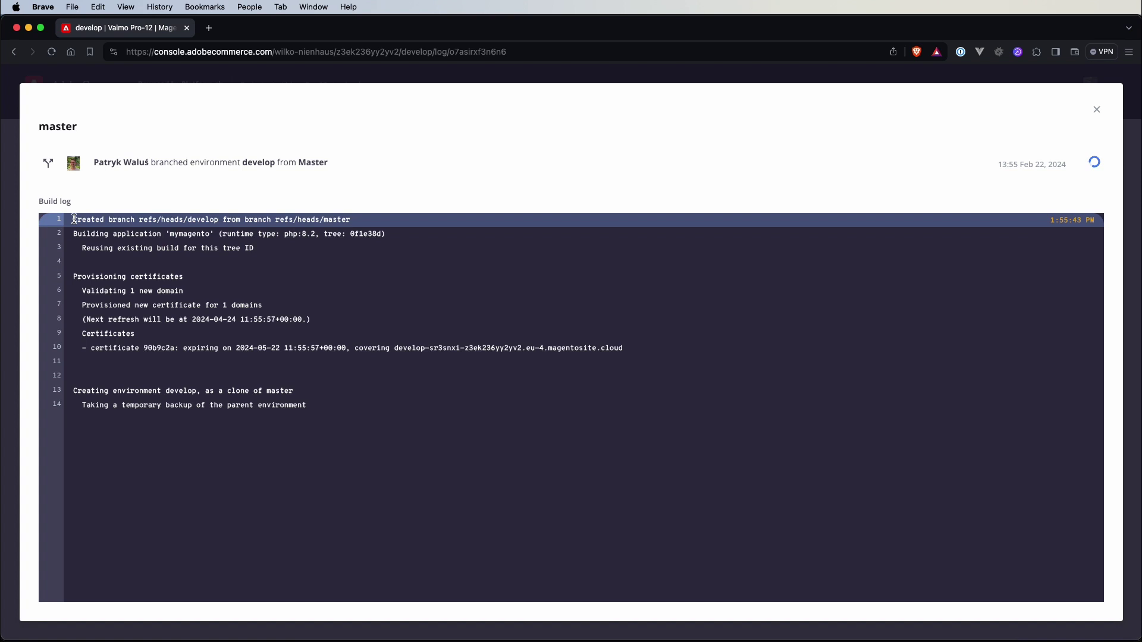
Read the running build log's entries on branch creation, application build, certificate provisioning and cloning of the master environment
drag(74, 220, 188, 221)
drag(356, 224, 328, 220)
click(343, 270)
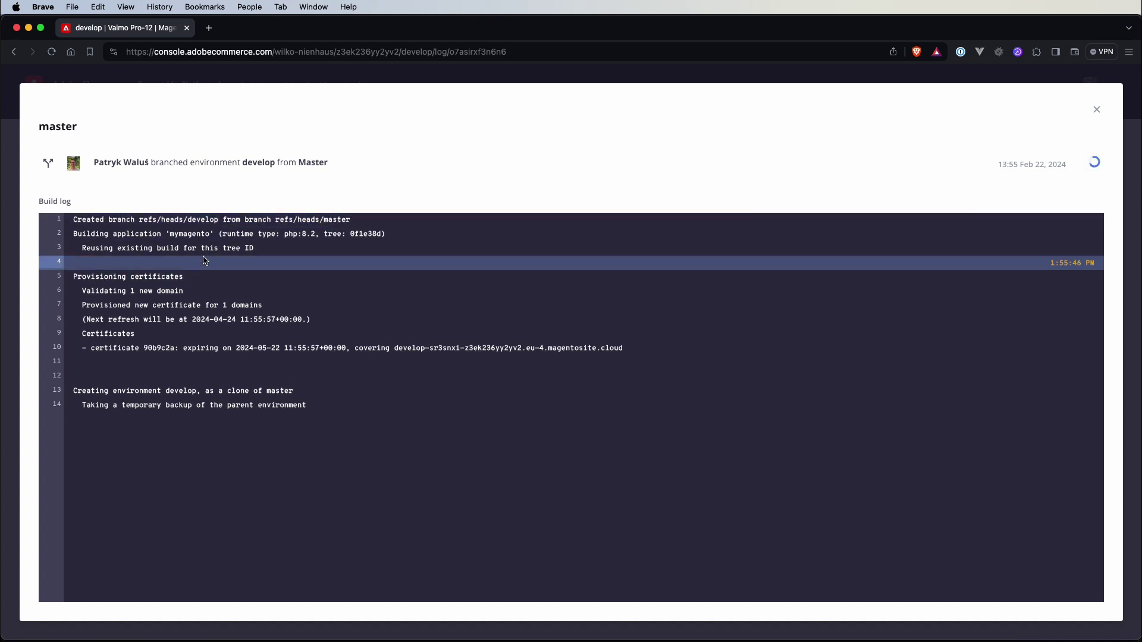
drag(86, 234, 248, 250)
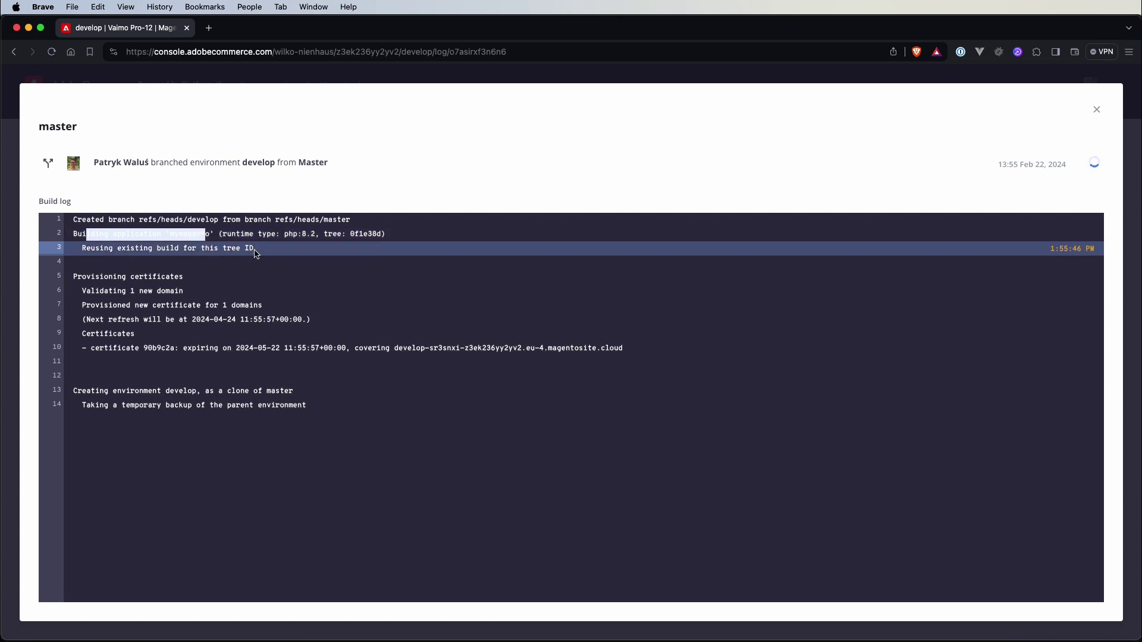
click(241, 280)
drag(114, 276, 314, 337)
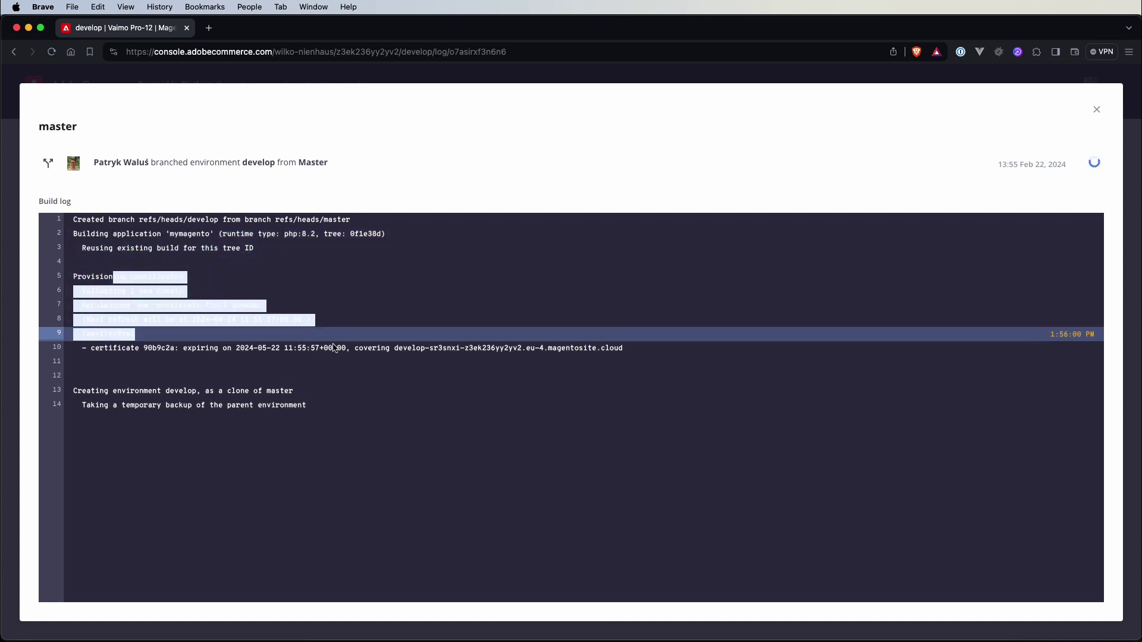
click(297, 362)
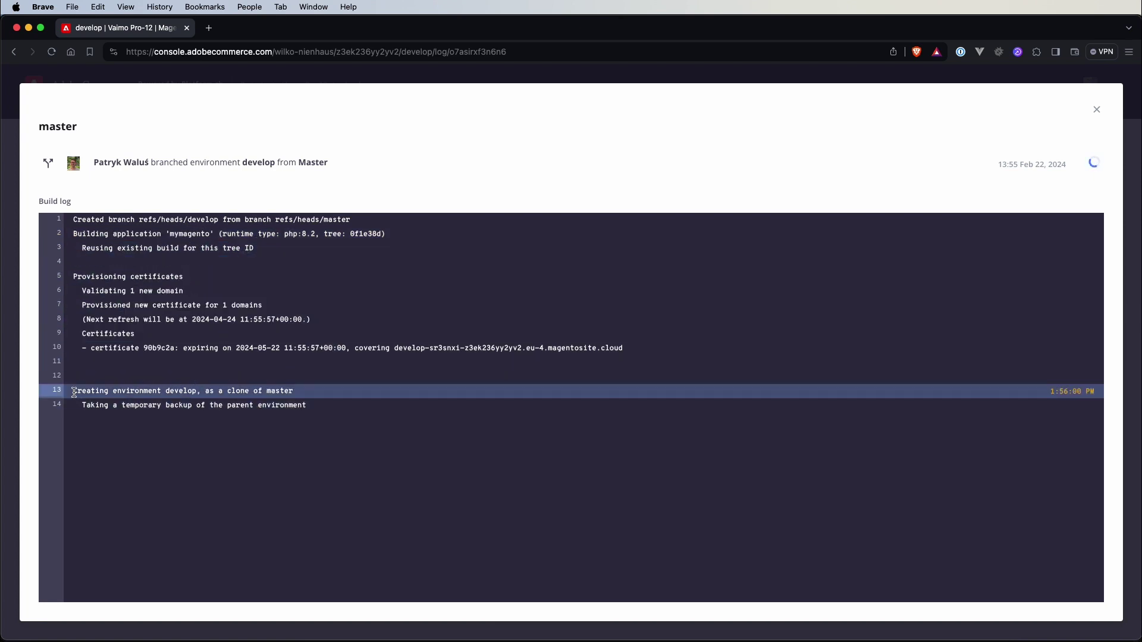
drag(72, 391, 312, 395)
click(326, 394)
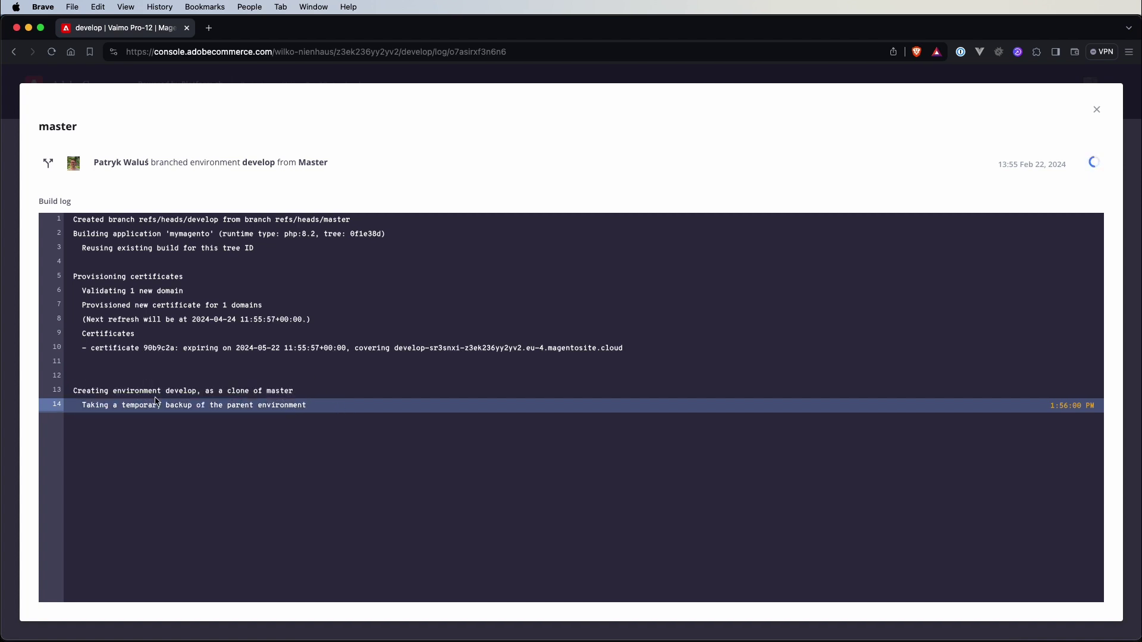
triple_click(258, 407)
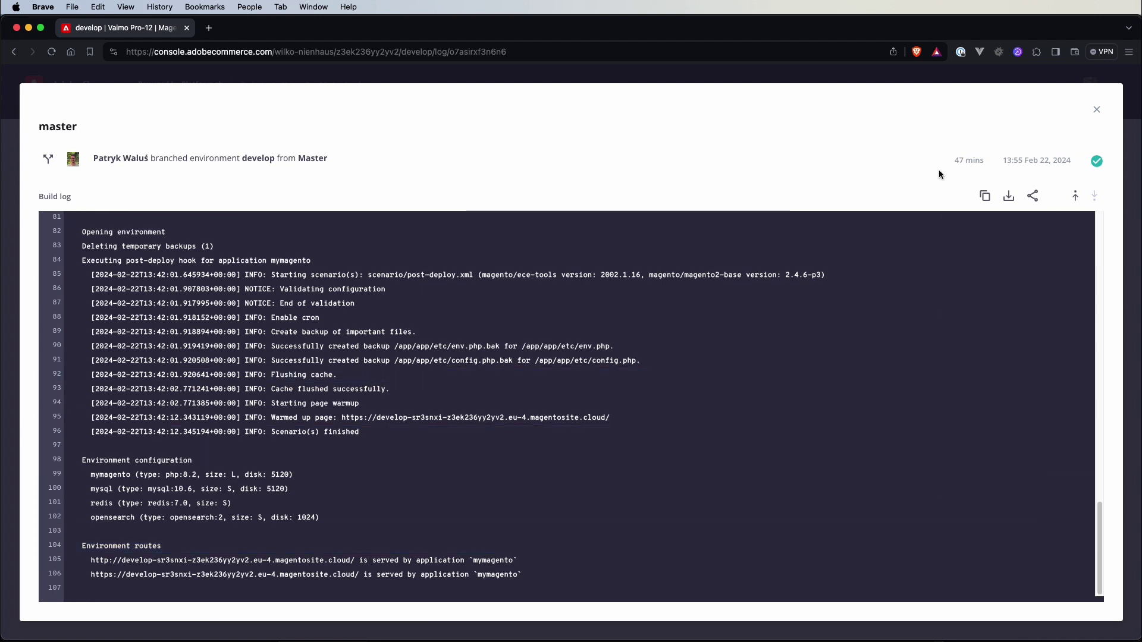
Check how long the branching took and review the branch creation and certificate entries at the log's beginning
triple_click(975, 163)
click(983, 163)
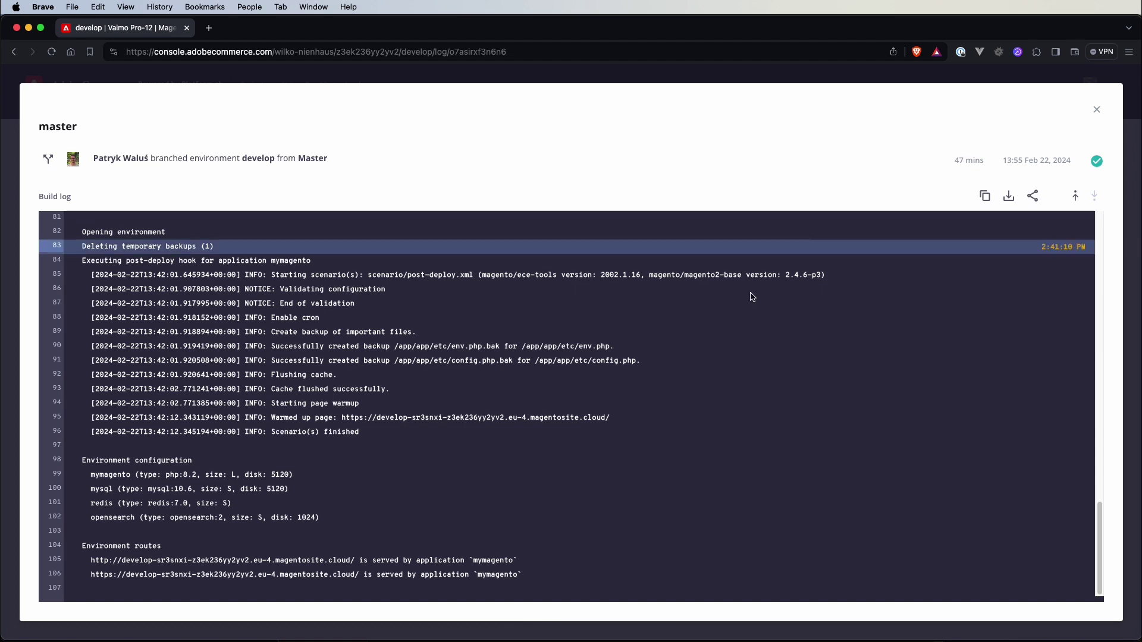
scroll(708, 336, up, 20)
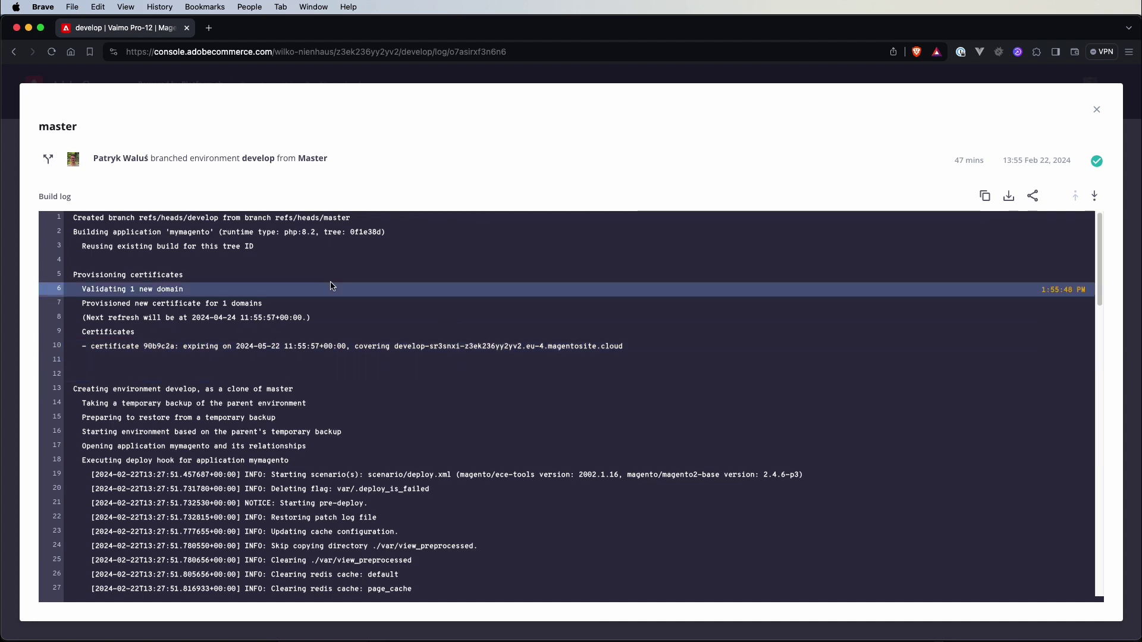
triple_click(233, 216)
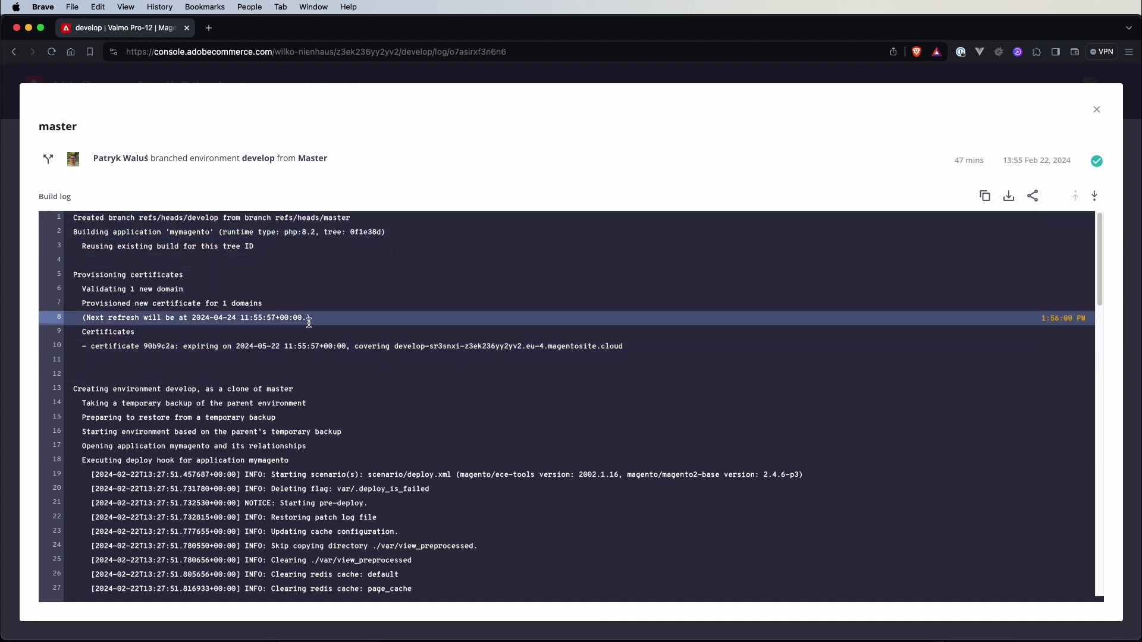
drag(638, 361, 146, 275)
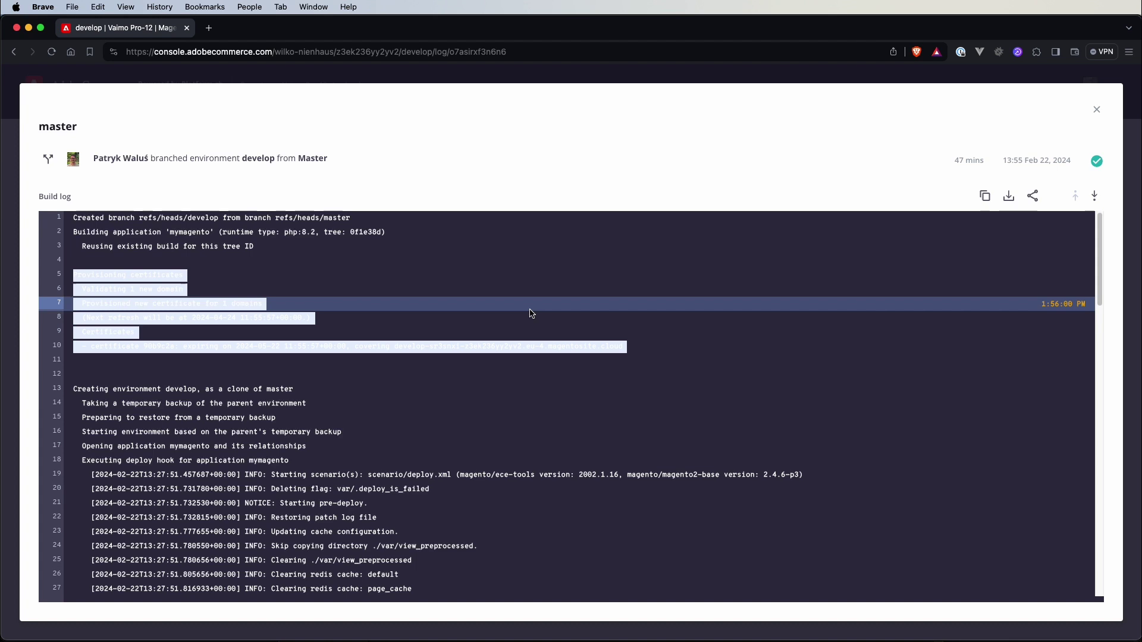
click(672, 383)
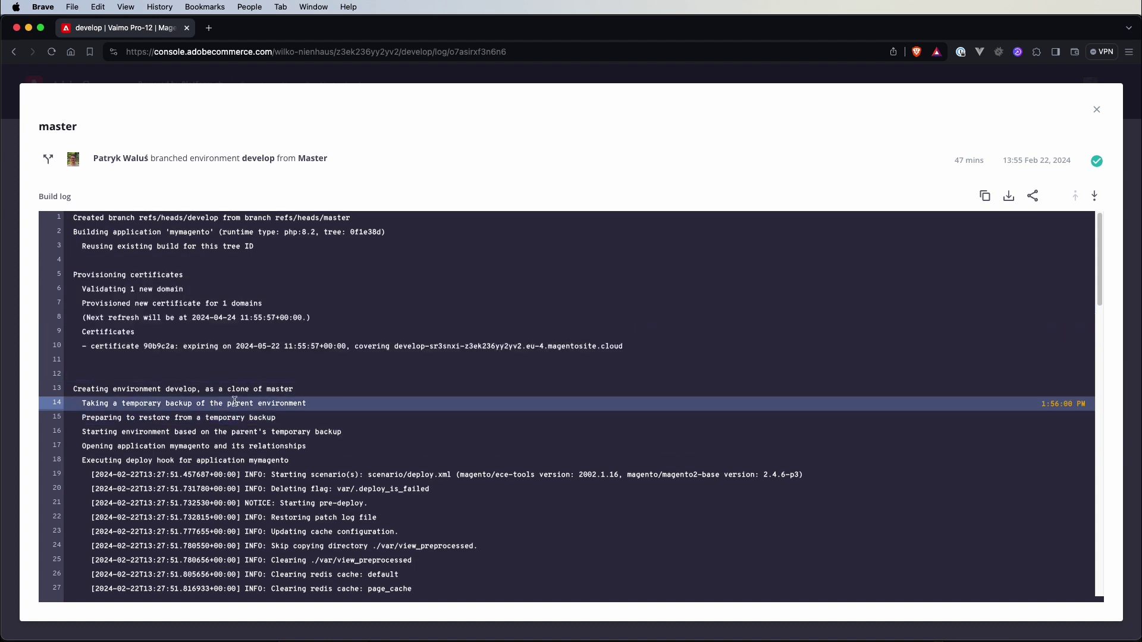
Look through the deploy hook entries for the mymagento application, from pre-deploy to the end of deployment
scroll(235, 401, down, 6)
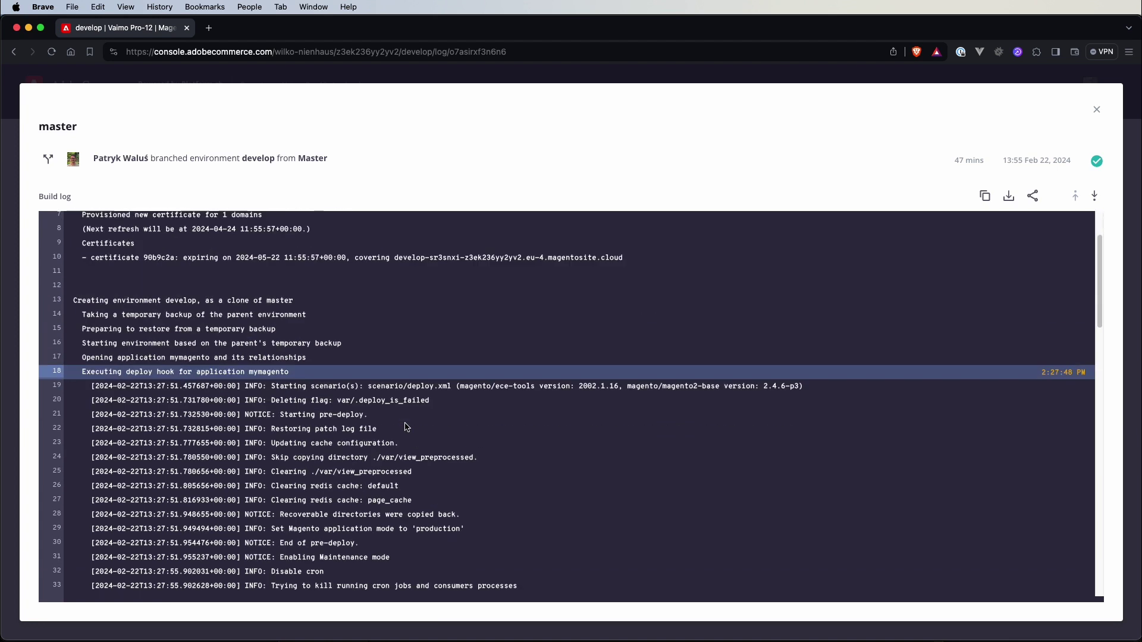
drag(490, 512, 324, 372)
scroll(323, 372, up, 4)
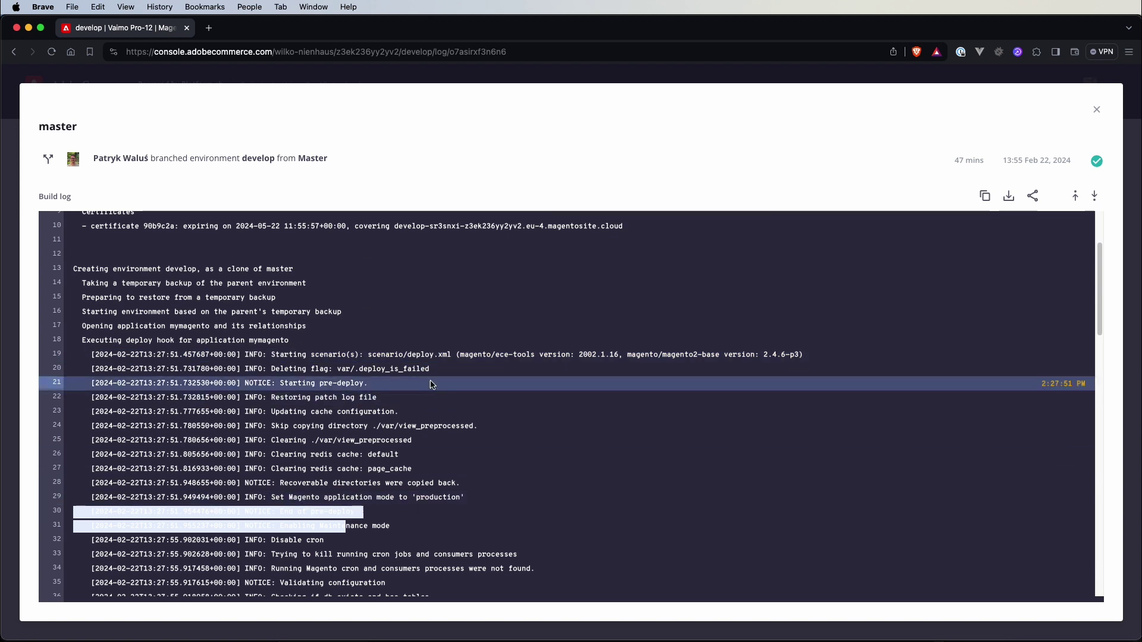
scroll(428, 377, down, 9)
scroll(533, 495, down, 13)
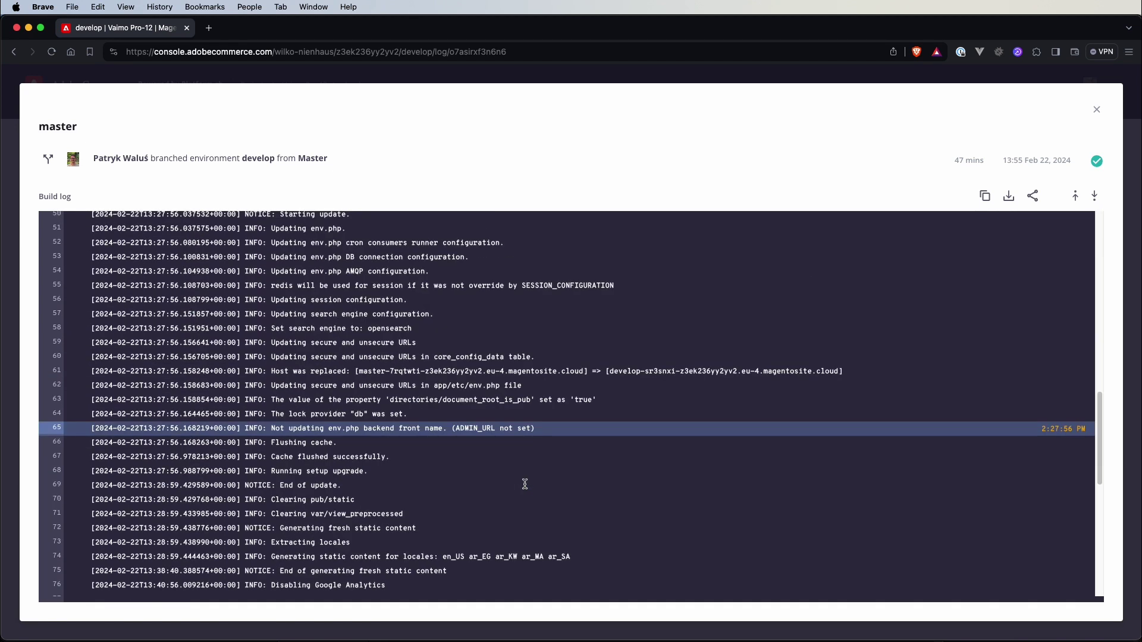
scroll(536, 509, down, 2)
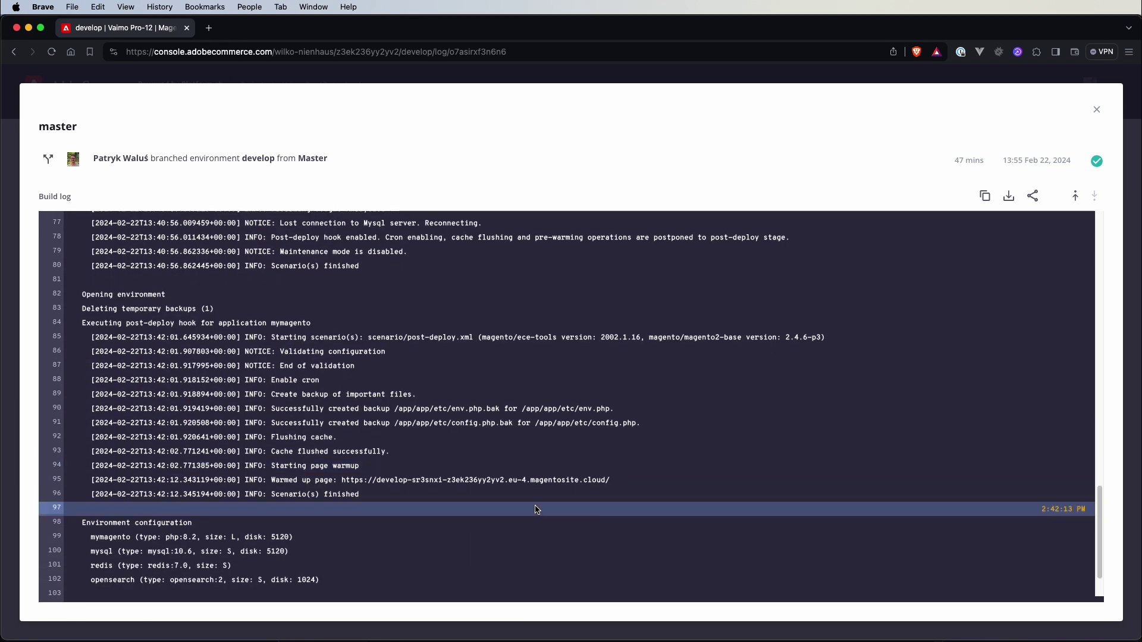
Examine the temporary backup deletion, post-deploy hook and environment configuration entries near the end of the log
mouse_move(200, 297)
mouse_down()
mouse_move(261, 307)
mouse_move(217, 301)
mouse_up()
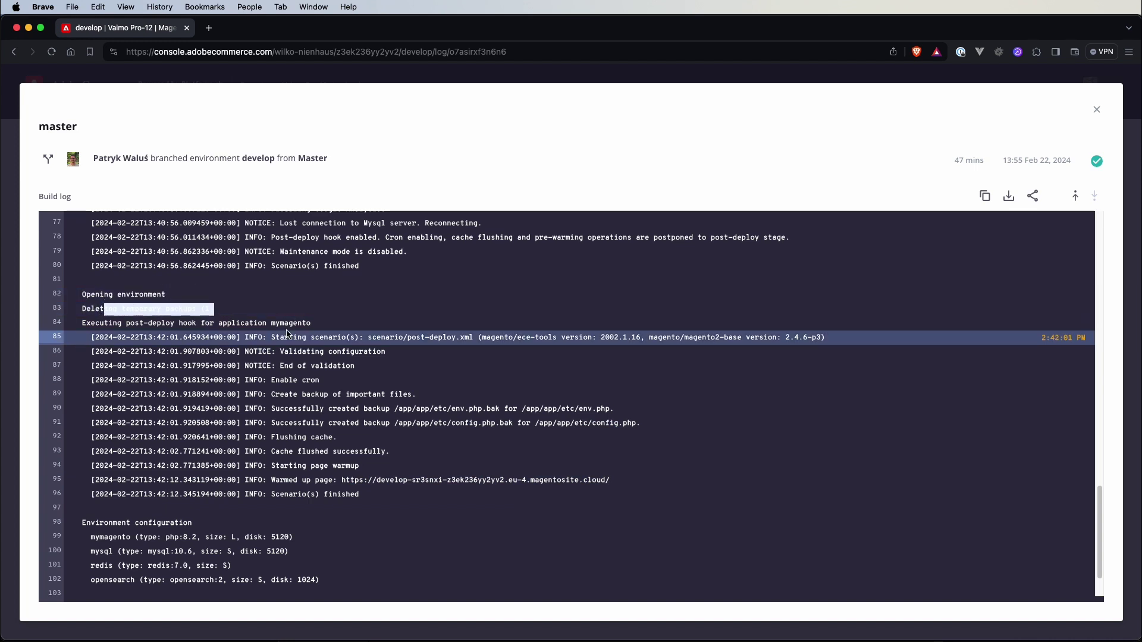
click(163, 348)
drag(86, 323, 191, 321)
click(385, 324)
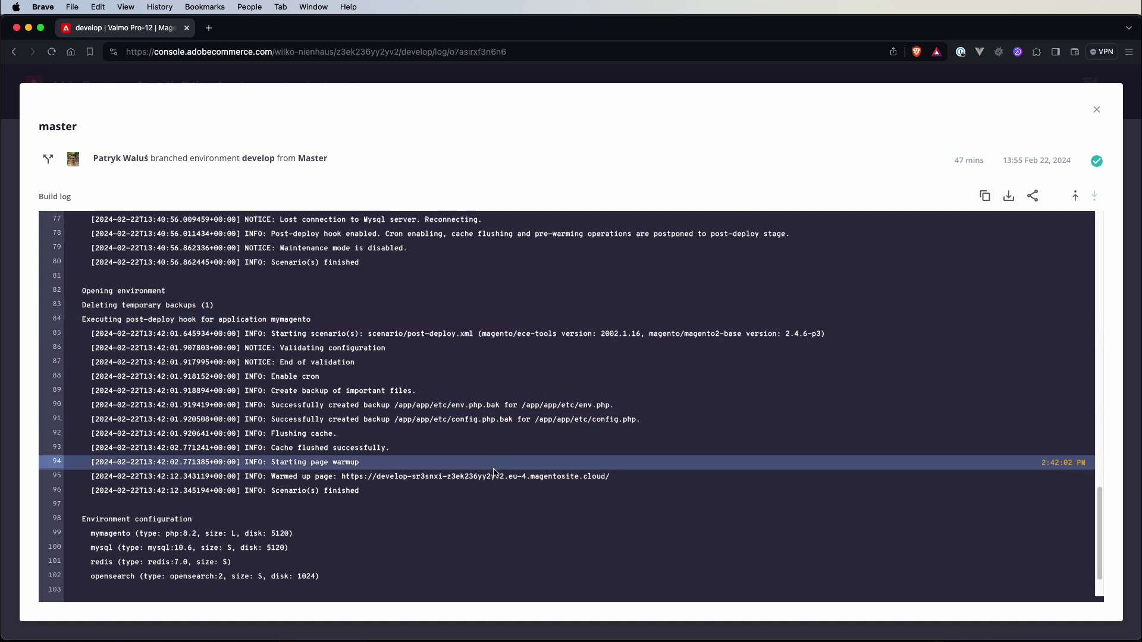
scroll(491, 470, down, 2)
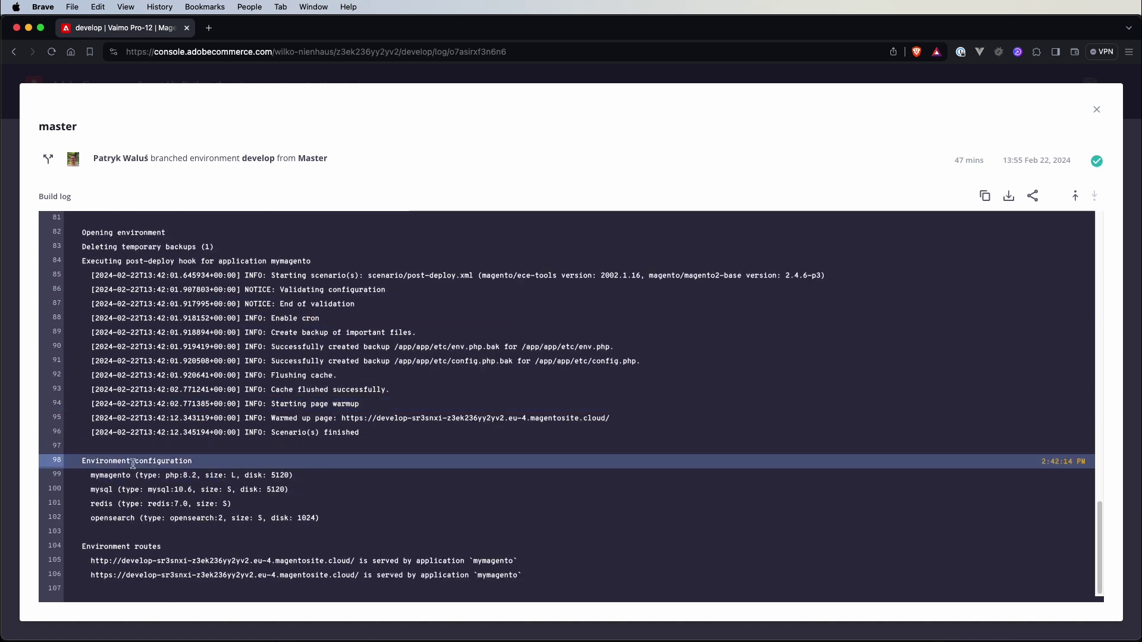
click(85, 458)
drag(85, 458, 364, 484)
click(460, 497)
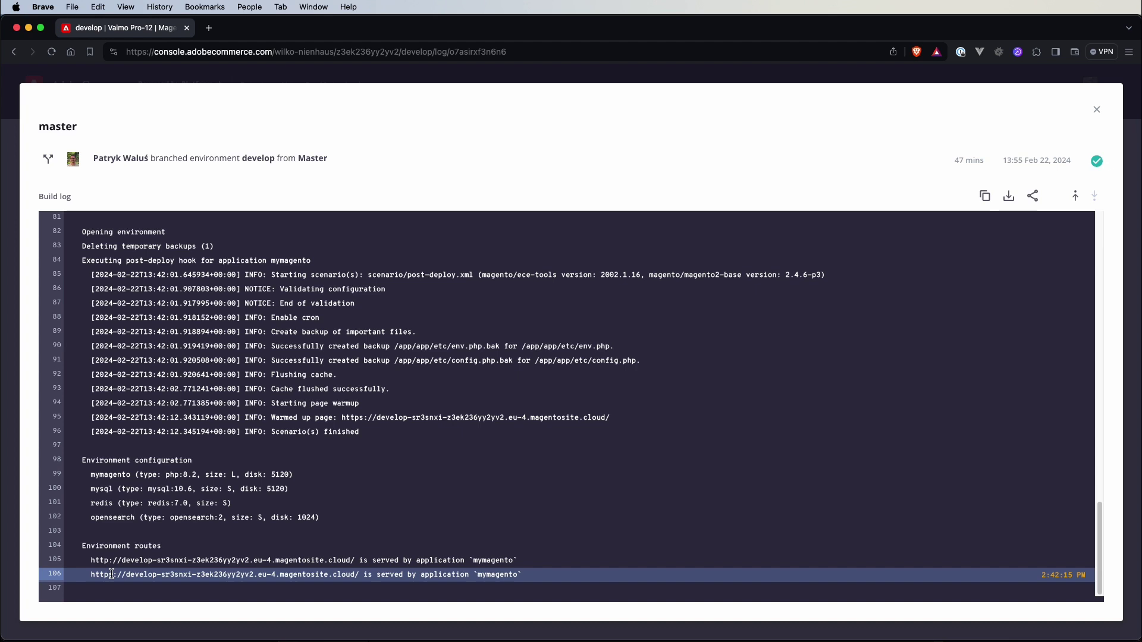
Close the build log and highlight the develop environment's URL on its overview
scroll(848, 430, up, 20)
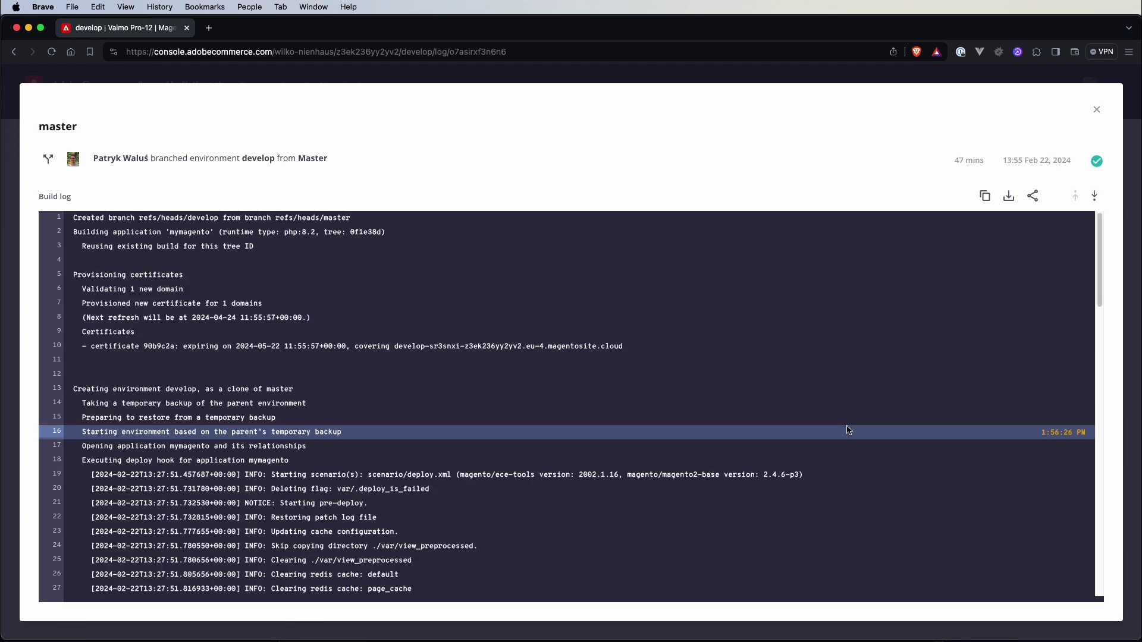
key(Escape)
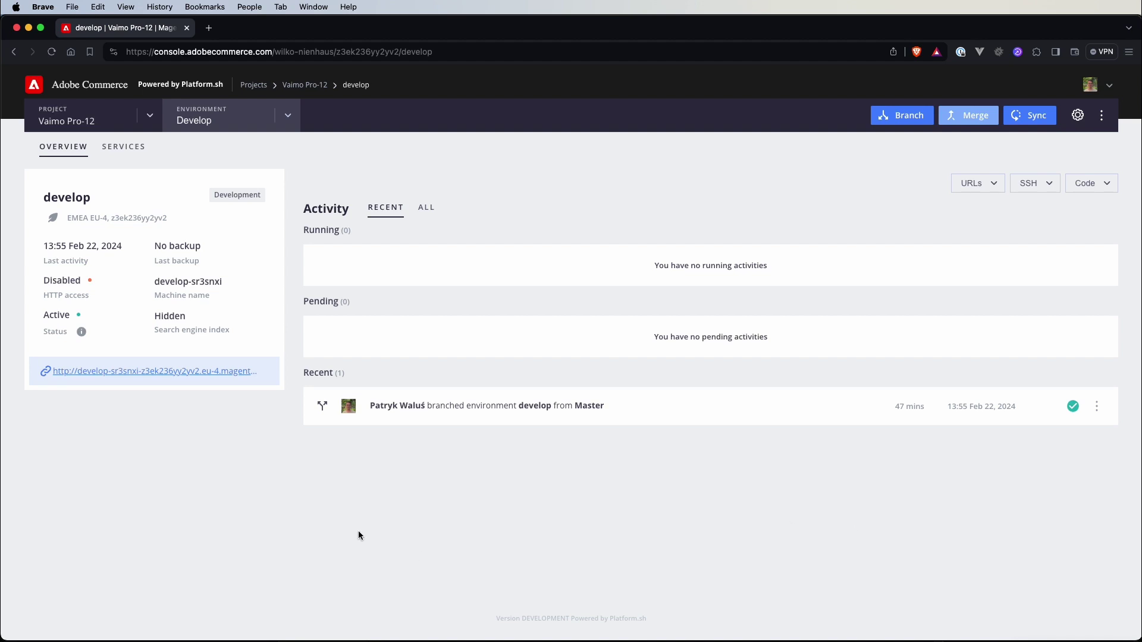
drag(216, 395, 124, 373)
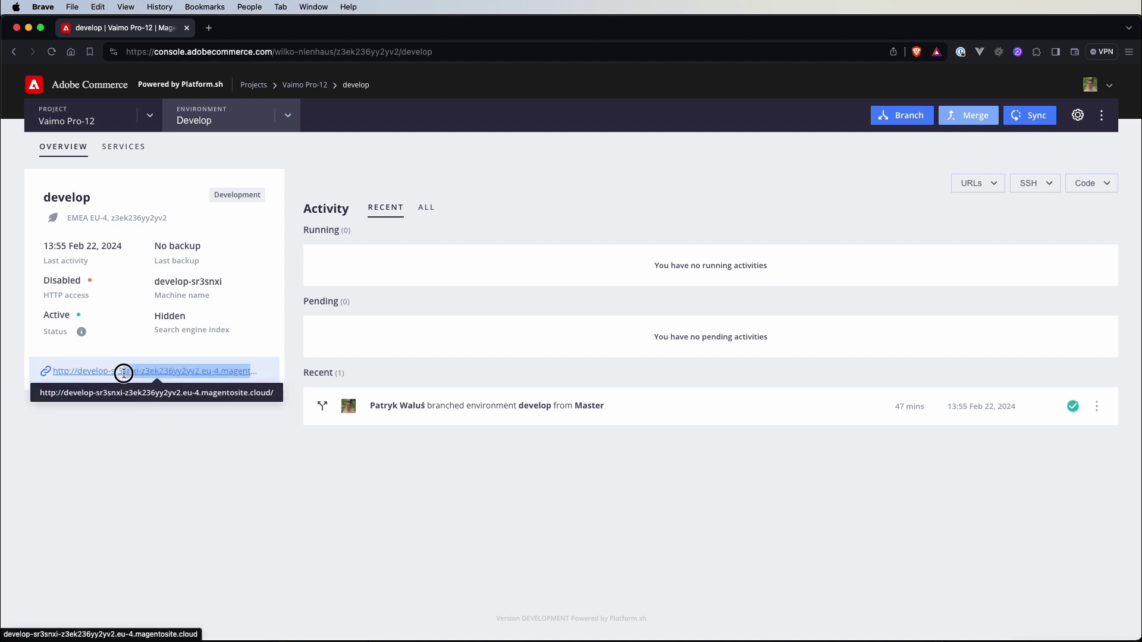
List all activities of the develop environment and set the activity filter to show all types
click(219, 446)
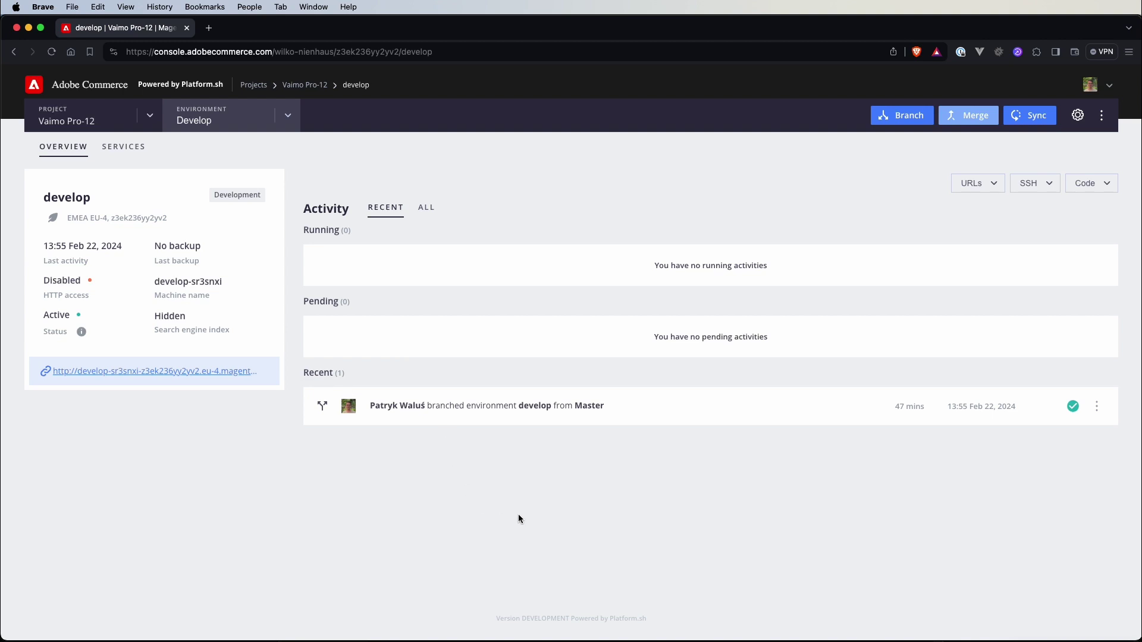
click(430, 210)
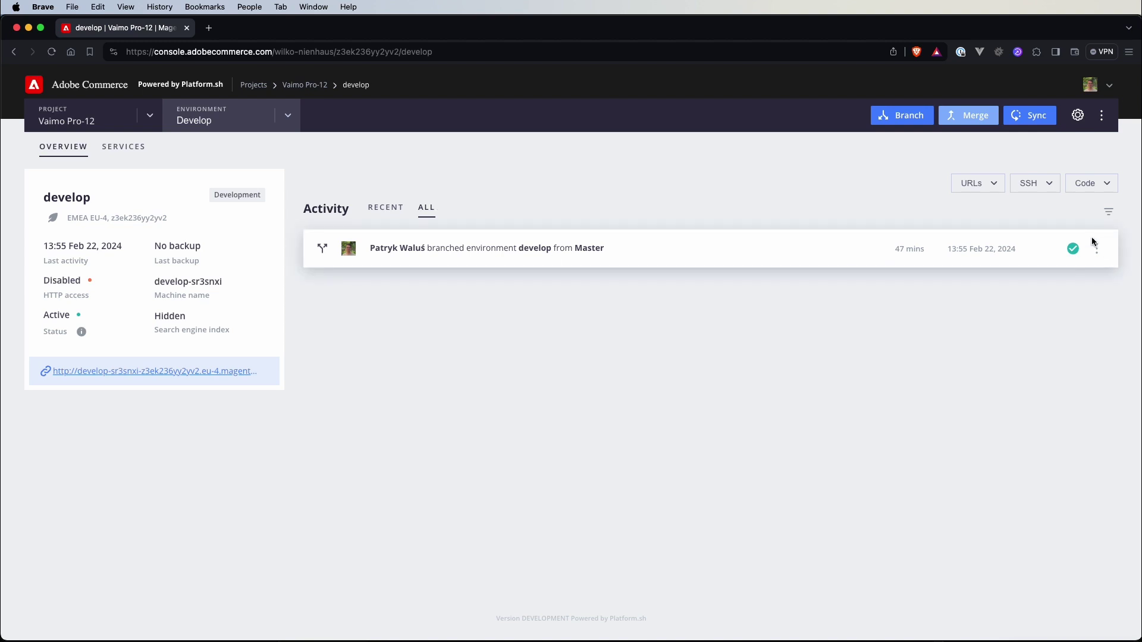
click(1107, 215)
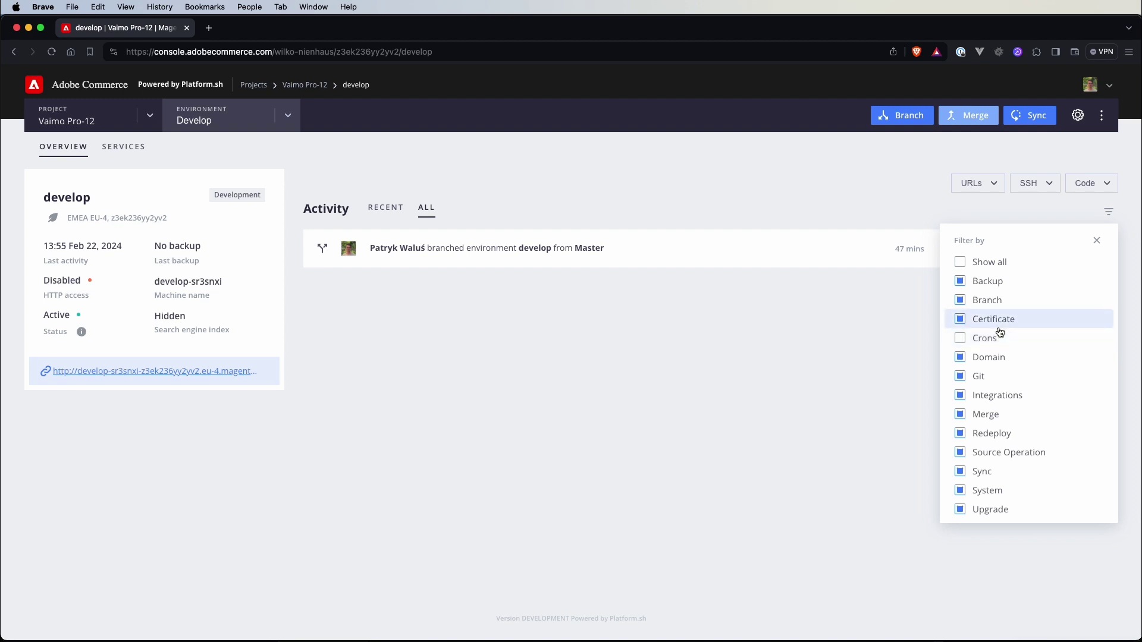
click(991, 264)
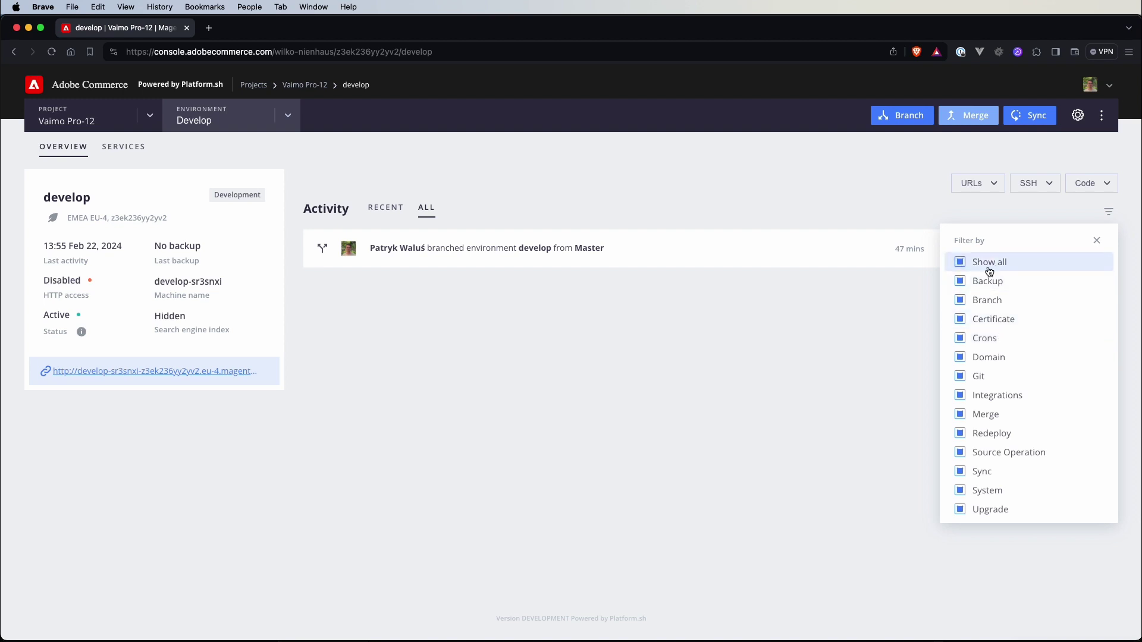
click(888, 322)
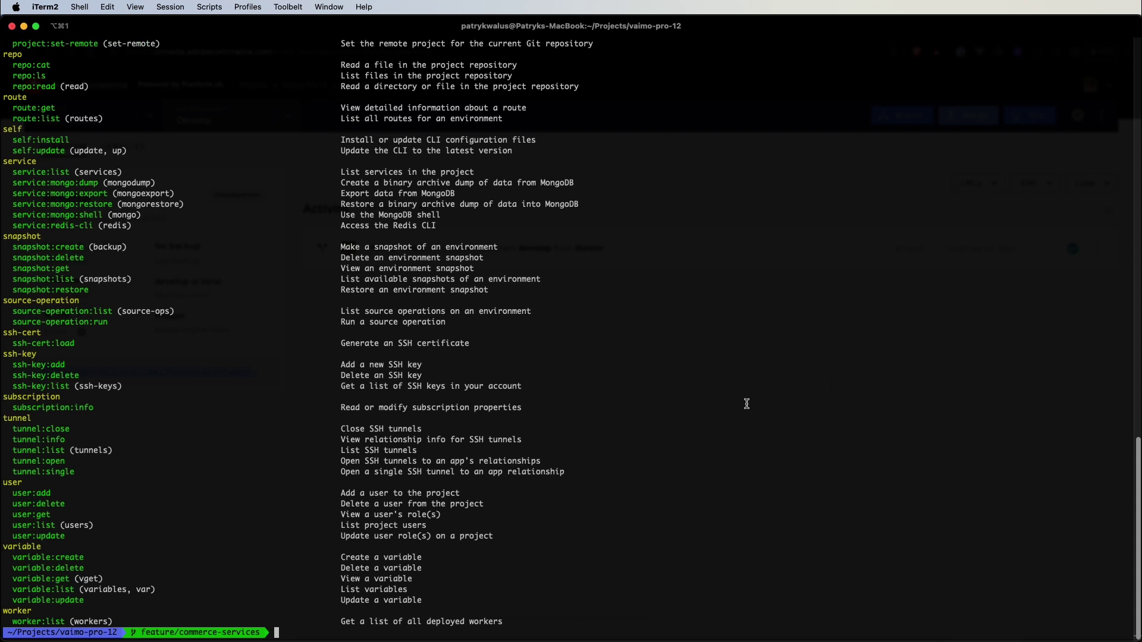
In iTerm2, find the environment:branch command in the magento-cloud command list and copy its name
scroll(744, 400, up, 10)
scroll(739, 406, up, 6)
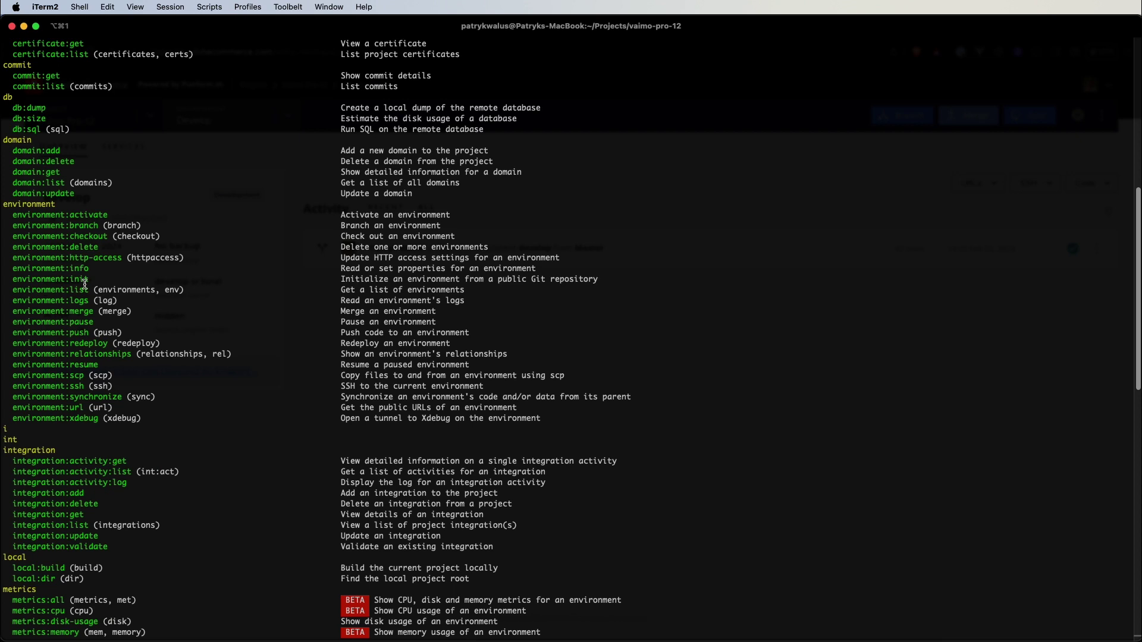
drag(83, 226, 31, 224)
key(super+c)
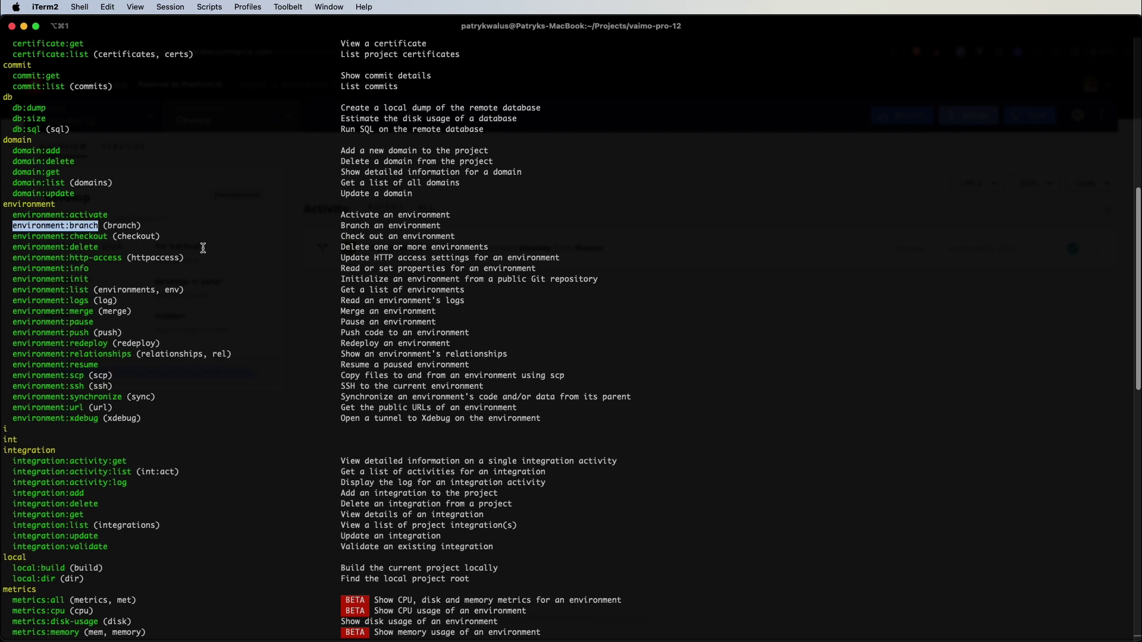
Show the command's help by running "magento-cloud environment:branch --help" at the prompt
scroll(714, 462, down, 20)
scroll(714, 461, down, 3)
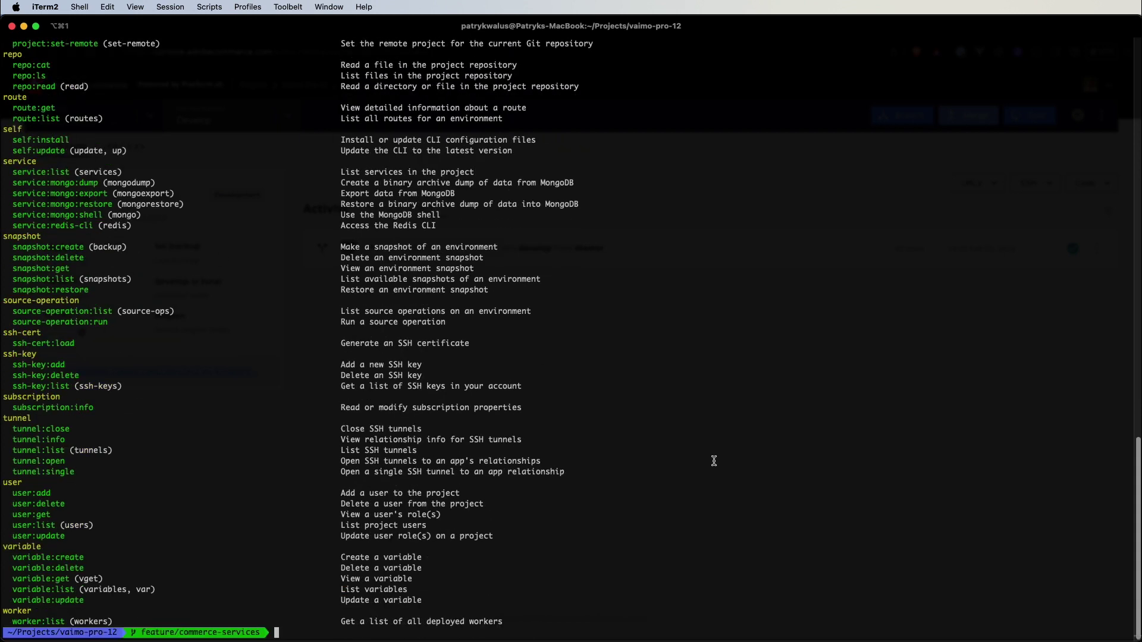
text(magento-cloud)
key(super+v)
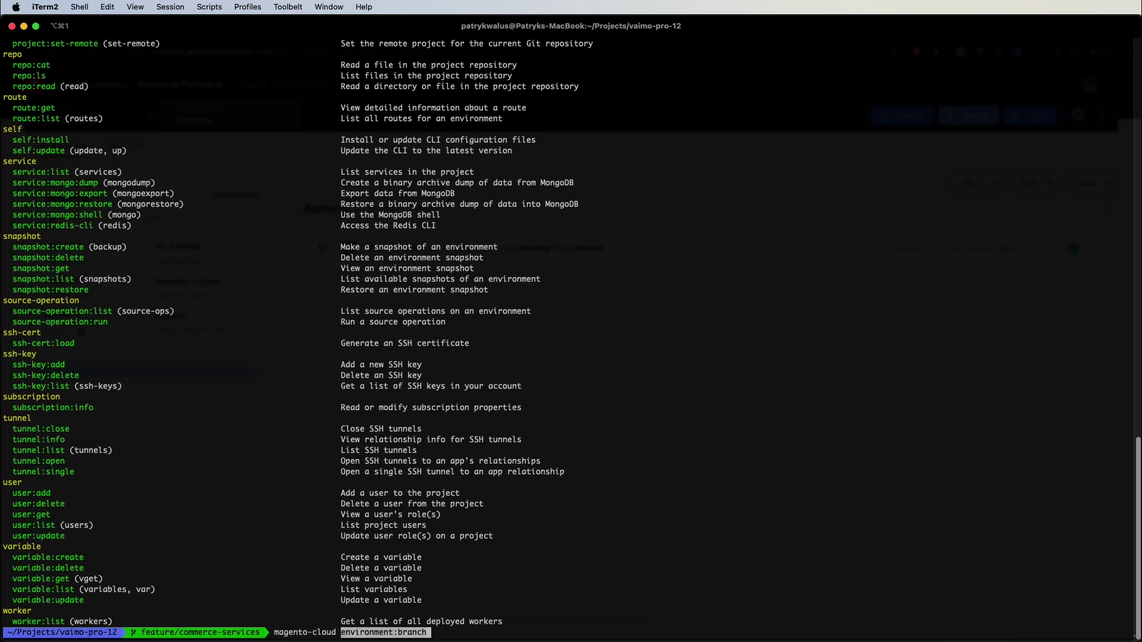
text(--help)
key(Return)
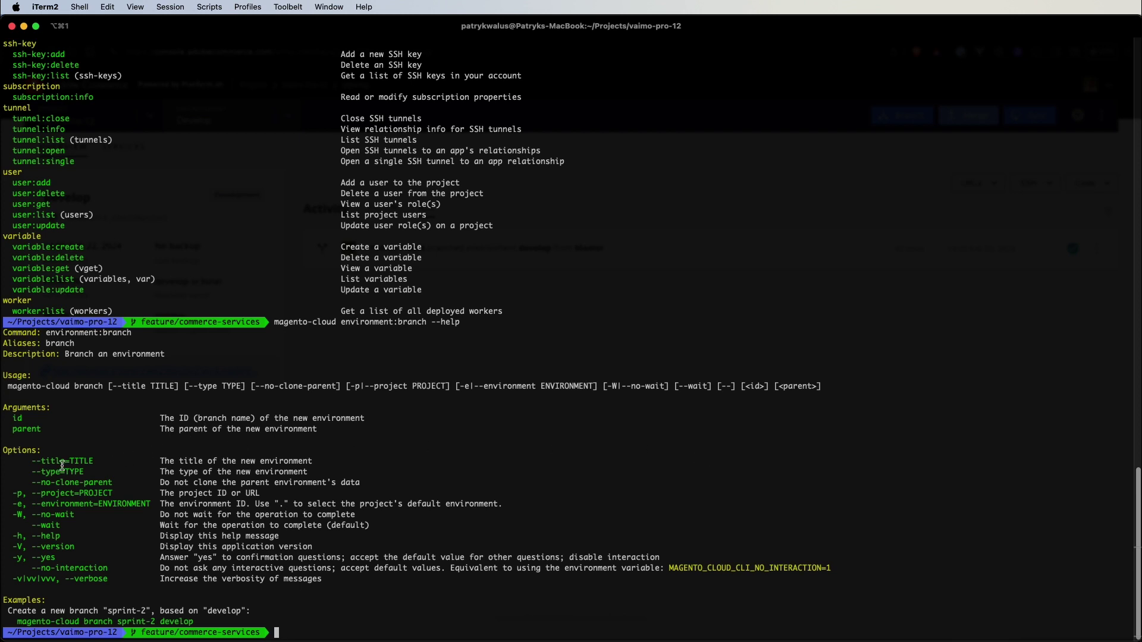
Copy the CLI command for branching from develop out of the console in Brave and paste it at the iTerm2 prompt
key(super+Tab)
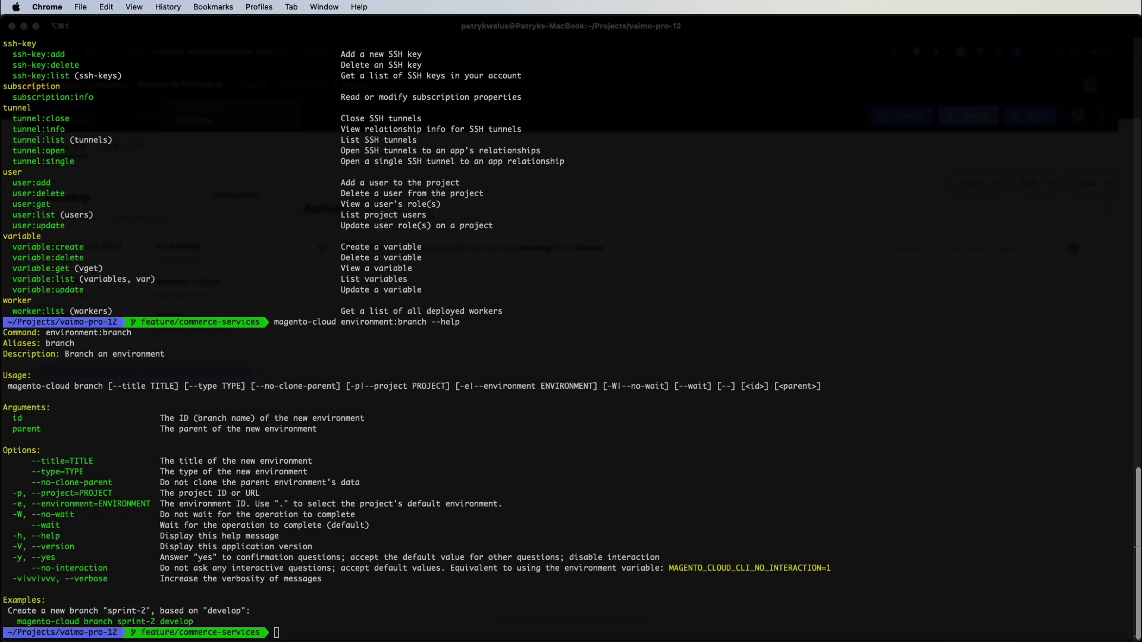
key(super+Tab)
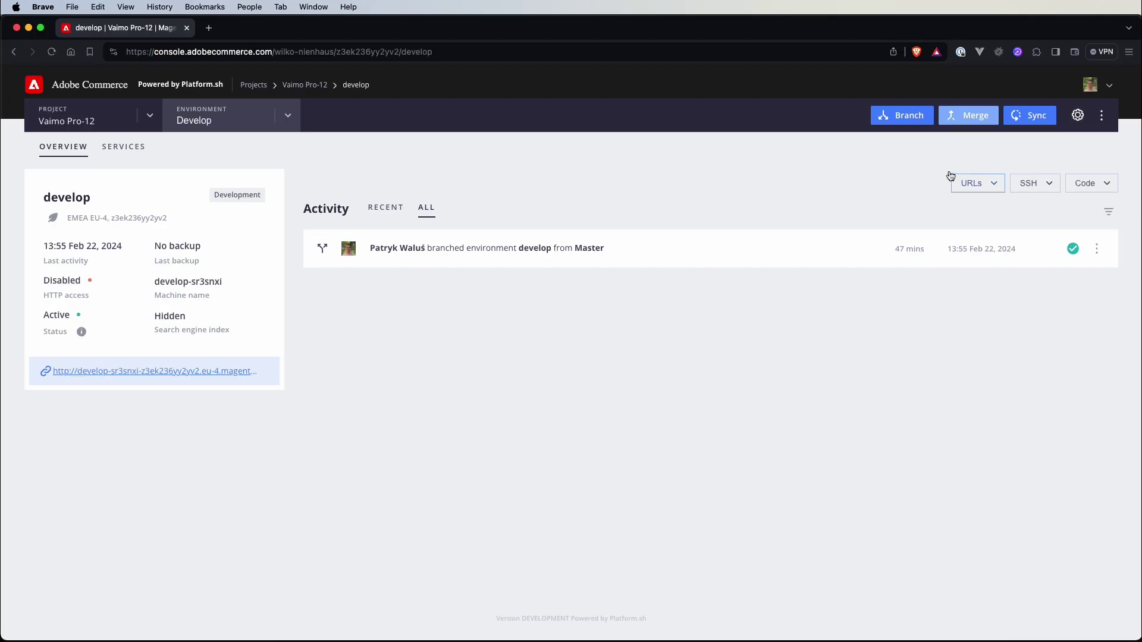
click(917, 115)
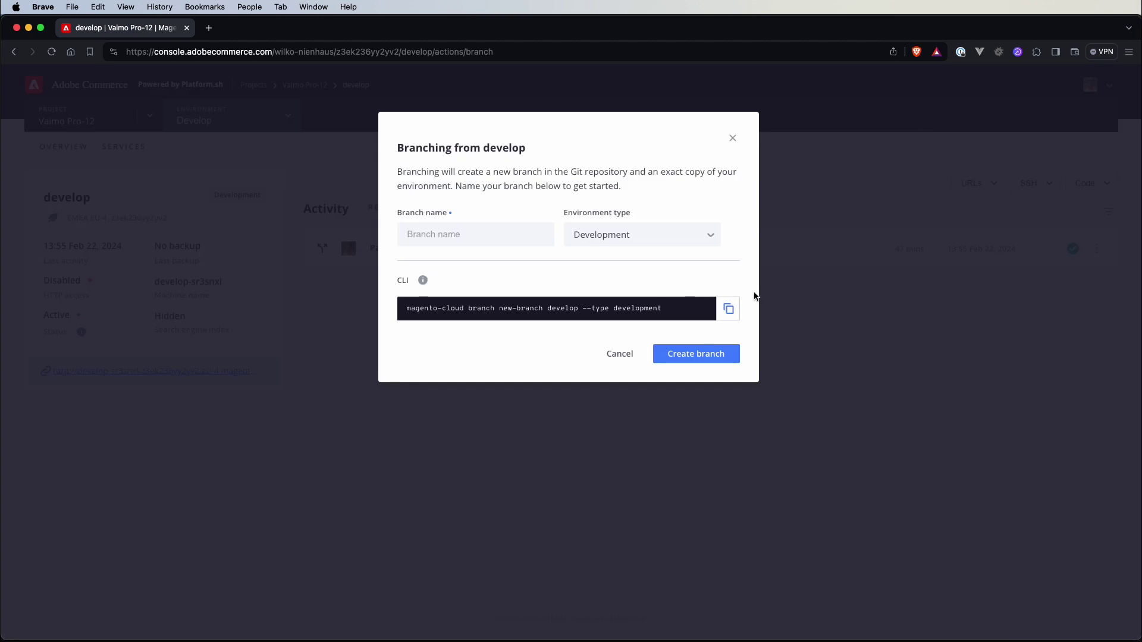
click(735, 316)
key(super+Tab)
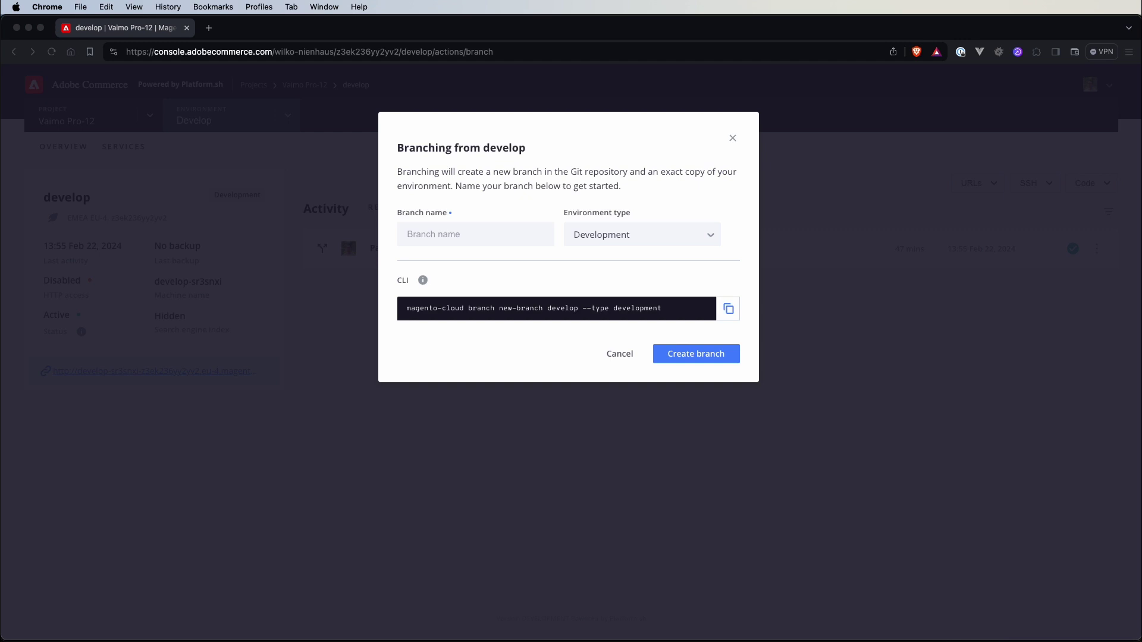
key(super+Tab)
key(super+v)
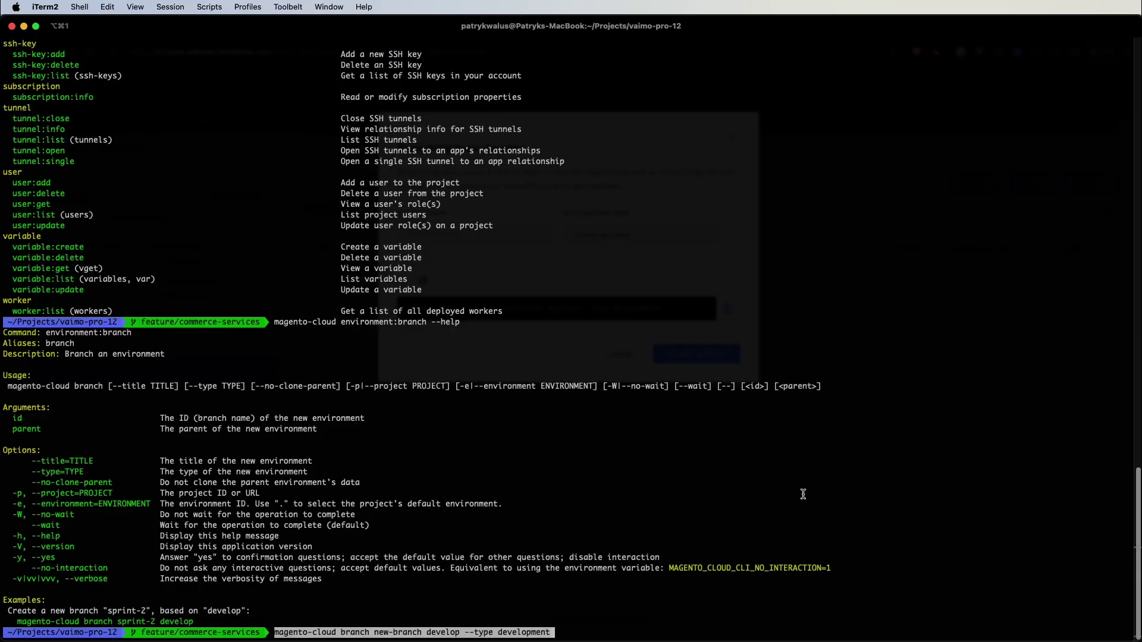
Compare the pasted command's branch keyword with the environment:branch entry and its alias in the command list
double_click(321, 634)
double_click(364, 634)
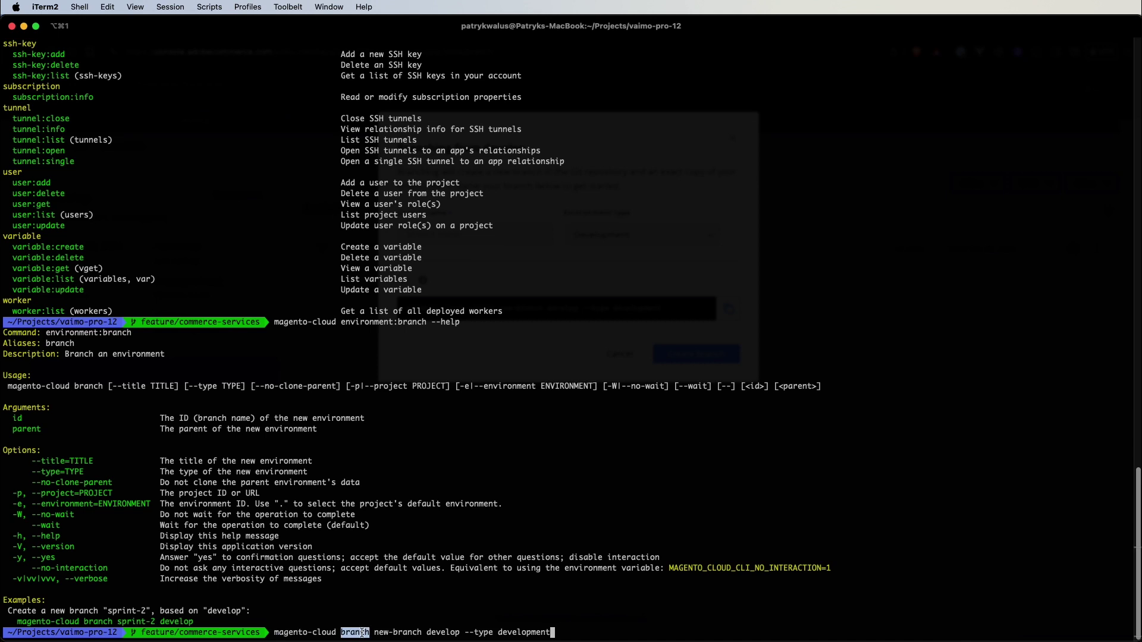
scroll(221, 466, up, 10)
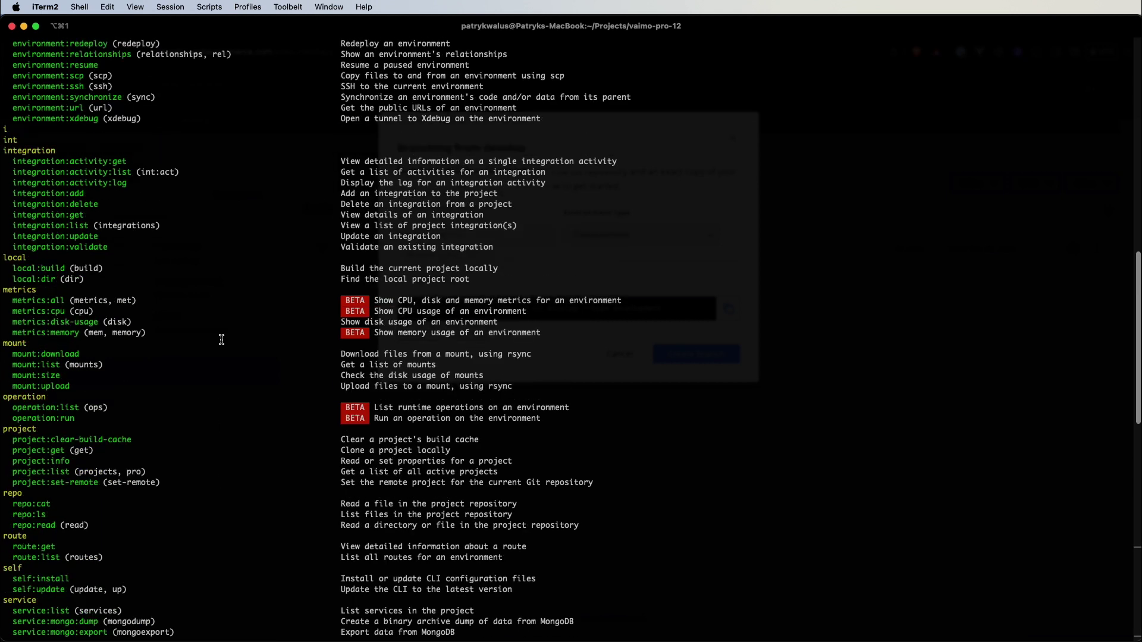
scroll(221, 340, up, 15)
scroll(256, 354, down, 12)
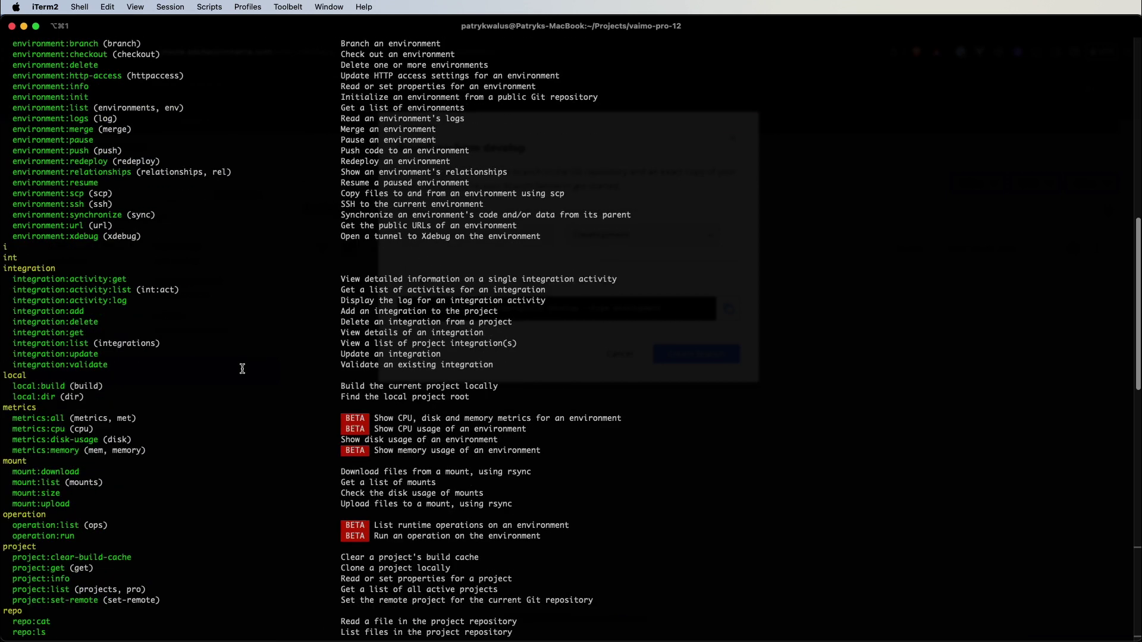
scroll(242, 368, up, 3)
double_click(83, 130)
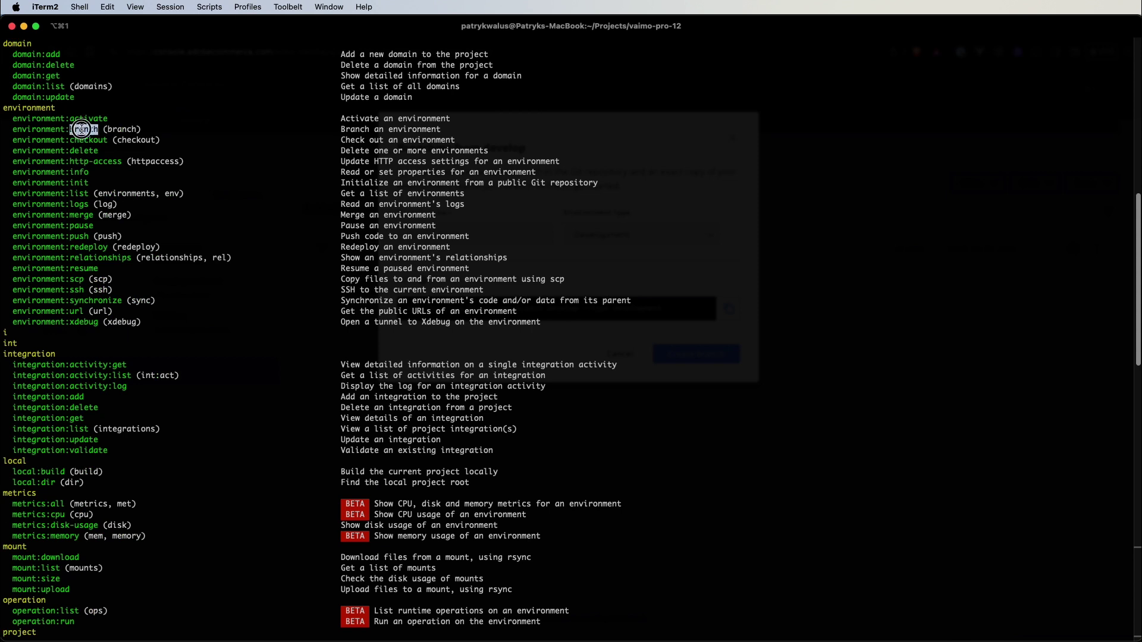
click(136, 131)
scroll(359, 331, down, 20)
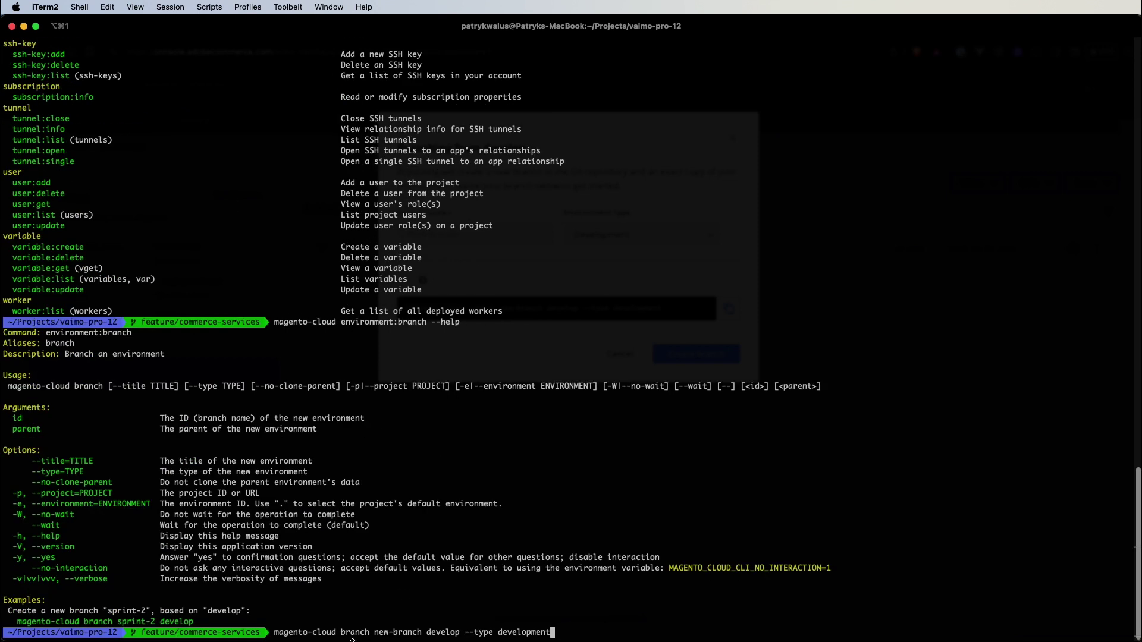
Replace the new-branch placeholder in the pasted command with the branch name feature/x, matching the id argument in the usage line
double_click(388, 632)
key(Left)
key(Left)
key(Left)
key(Left)
key(Left)
key(Left)
key(Left)
key(Left)
key(Left)
key(Left)
key(Left)
key(Left)
key(Left)
key(Left)
key(Left)
key(Left)
key(Left)
key(Left)
key(Left)
key(Left)
key(Left)
key(Left)
key(Left)
key(BackSpace)
key(BackSpace)
key(BackSpace)
key(BackSpace)
key(BackSpace)
key(BackSpace)
key(BackSpace)
key(BackSpace)
key(BackSpace)
key(BackSpace)
key(BackSpace)
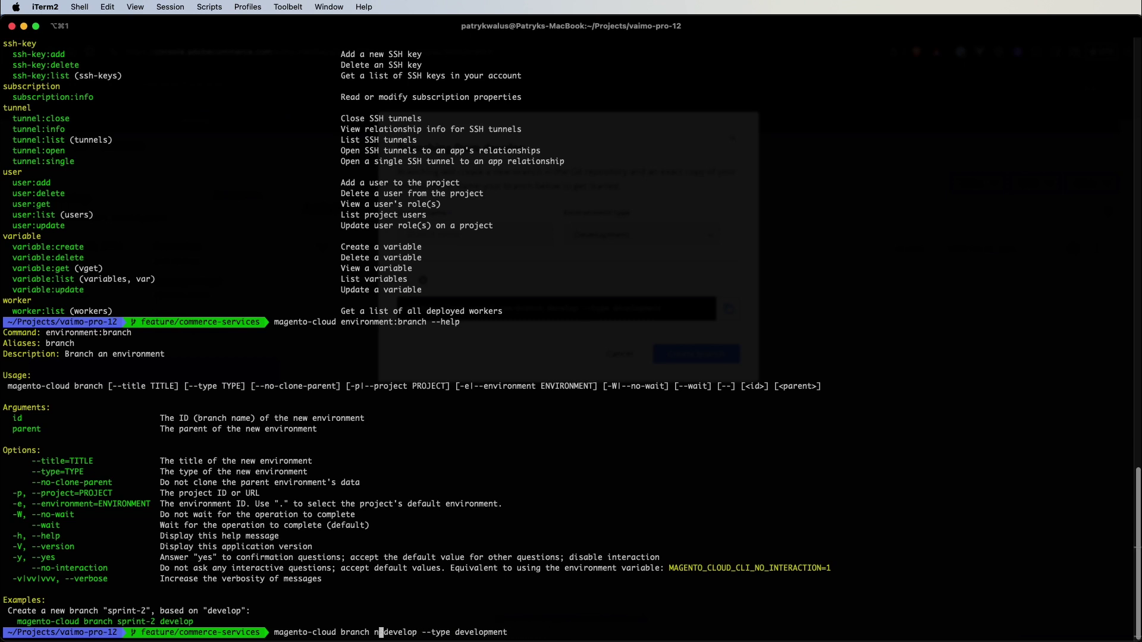
drag(769, 387, 743, 386)
text(feature/x)
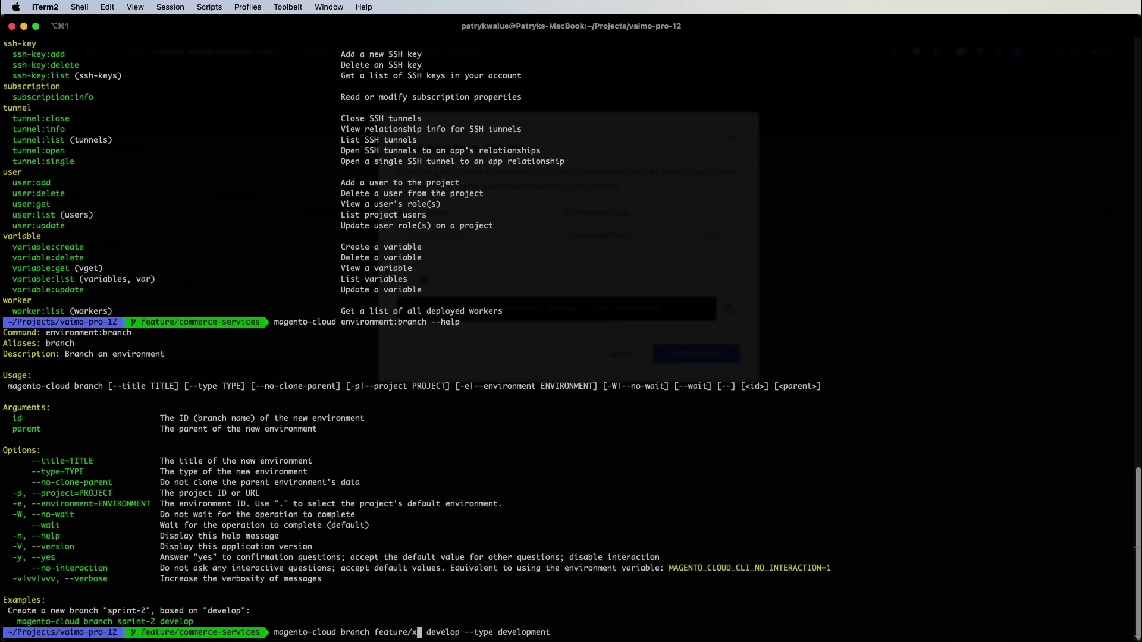
Match the parent argument in the usage line with develop in the drafted command
click(785, 387)
double_click(785, 387)
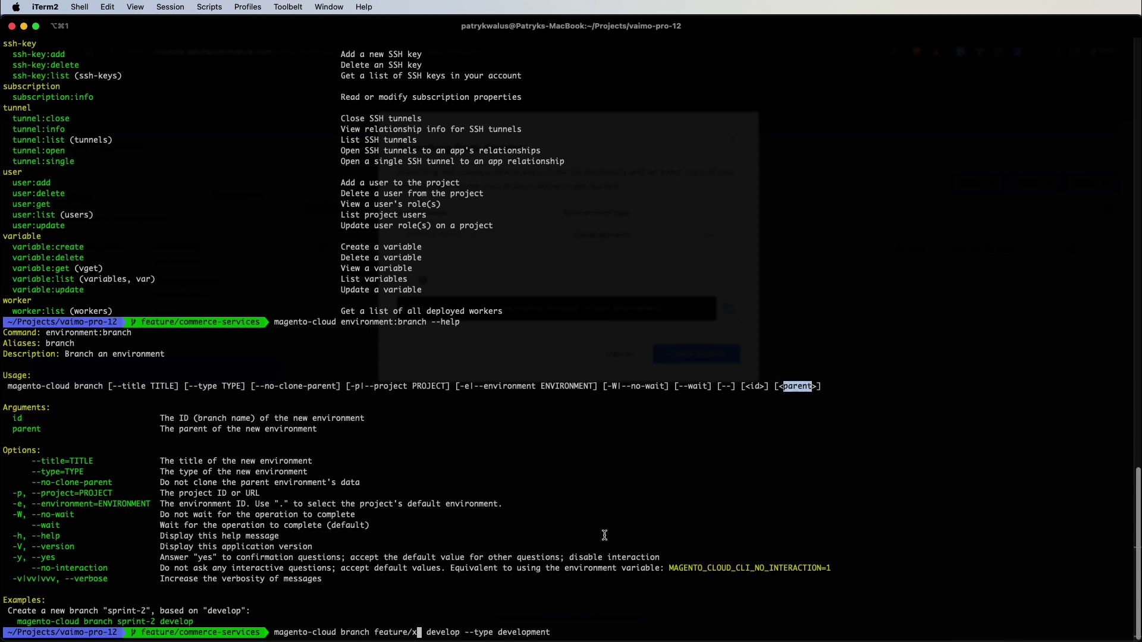
double_click(455, 630)
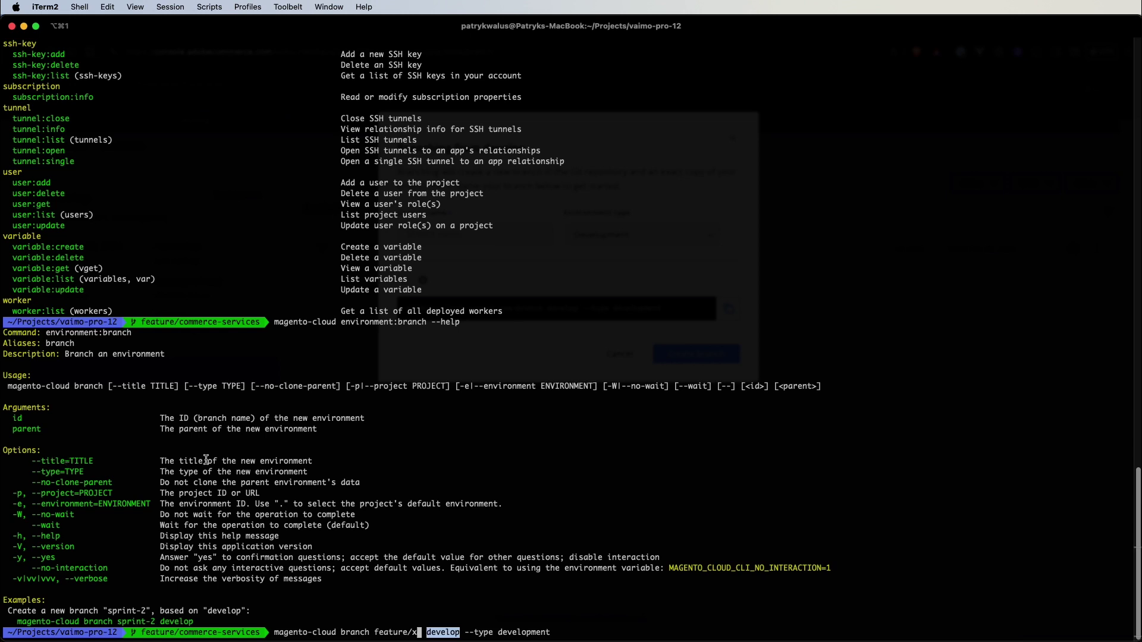
Copy the --no-clone-parent option from the help text and append it to the end of the branch command
click(163, 480)
drag(112, 481, 31, 481)
click(700, 570)
key(Right)
key(Right)
key(Right)
key(Right)
key(Right)
key(Right)
key(Right)
key(Right)
key(Right)
key(Right)
key(Right)
key(Right)
key(Right)
key(Right)
key(Right)
key(Right)
key(Right)
key(Right)
key(Right)
key(Right)
key(Right)
key(super+v)
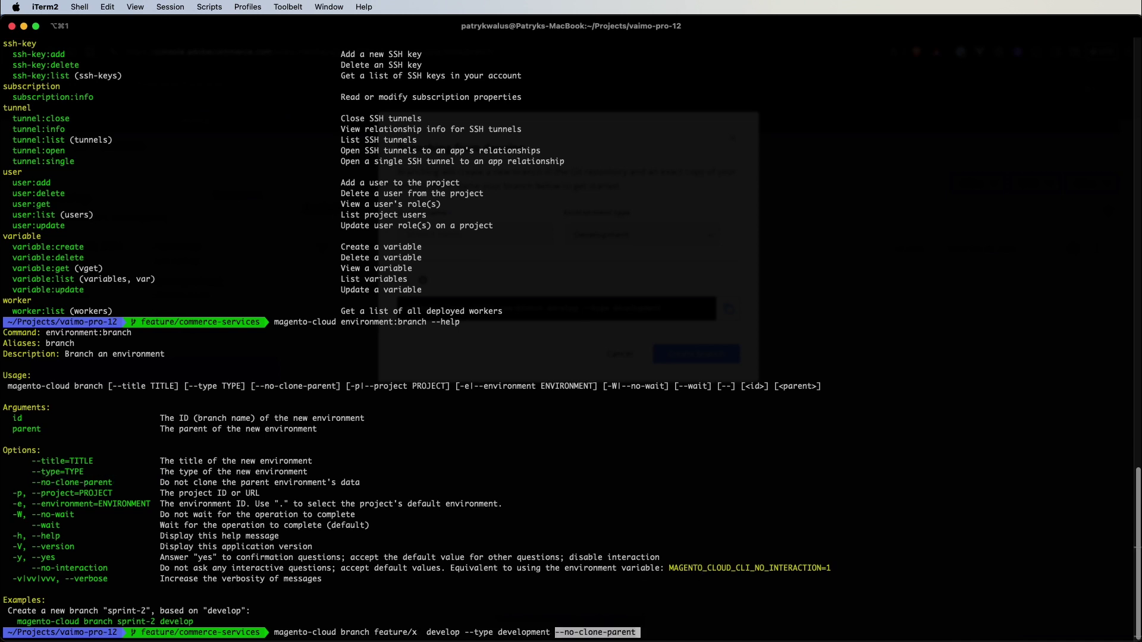
Run the branch command for feature/x, interrupt its progress wait, and point out the --no-wait option in the help text
double_click(64, 515)
click(602, 565)
key(Right)
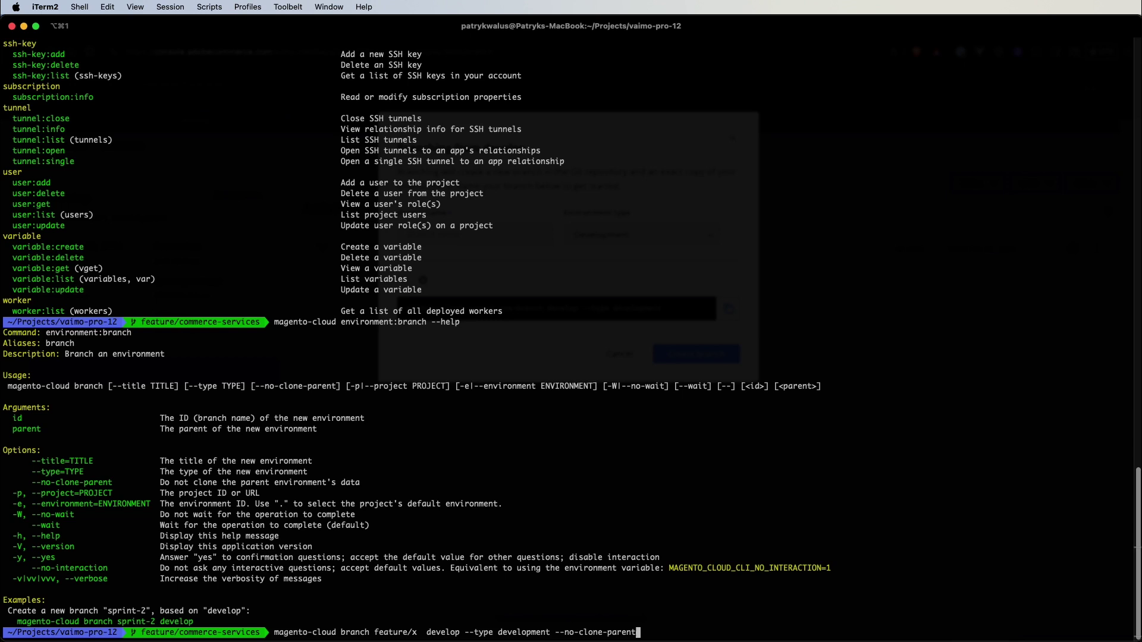
key(Return)
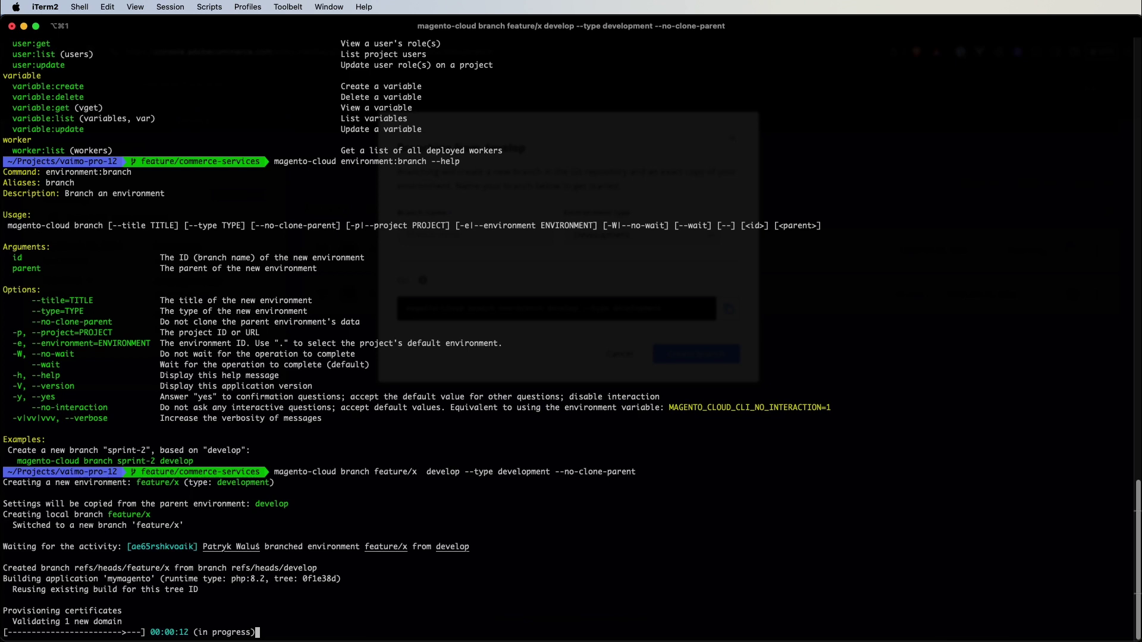
key(ctrl+c)
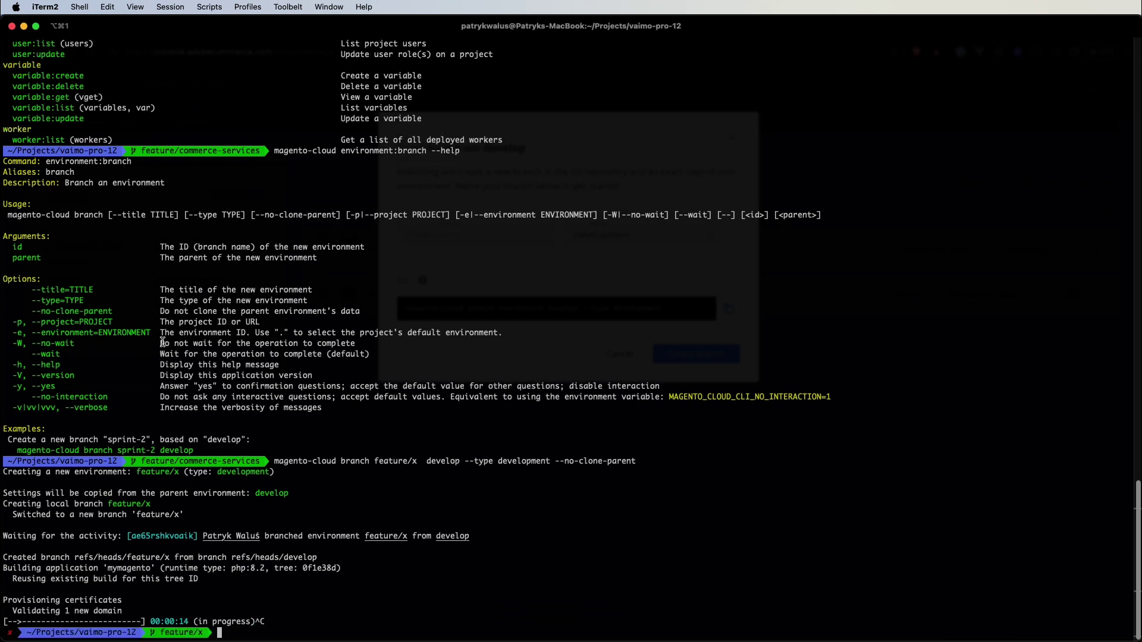
double_click(63, 344)
Switch back to Brave, dismiss the branching dialog and open the feature/x environment from the develop activity list
key(super+Tab)
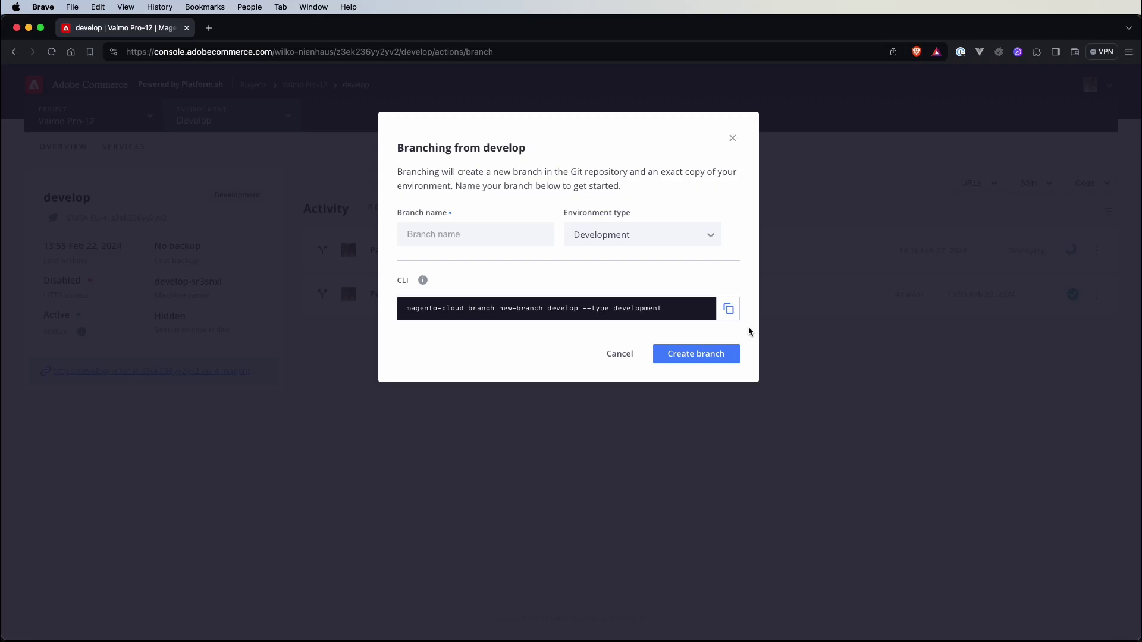
click(729, 142)
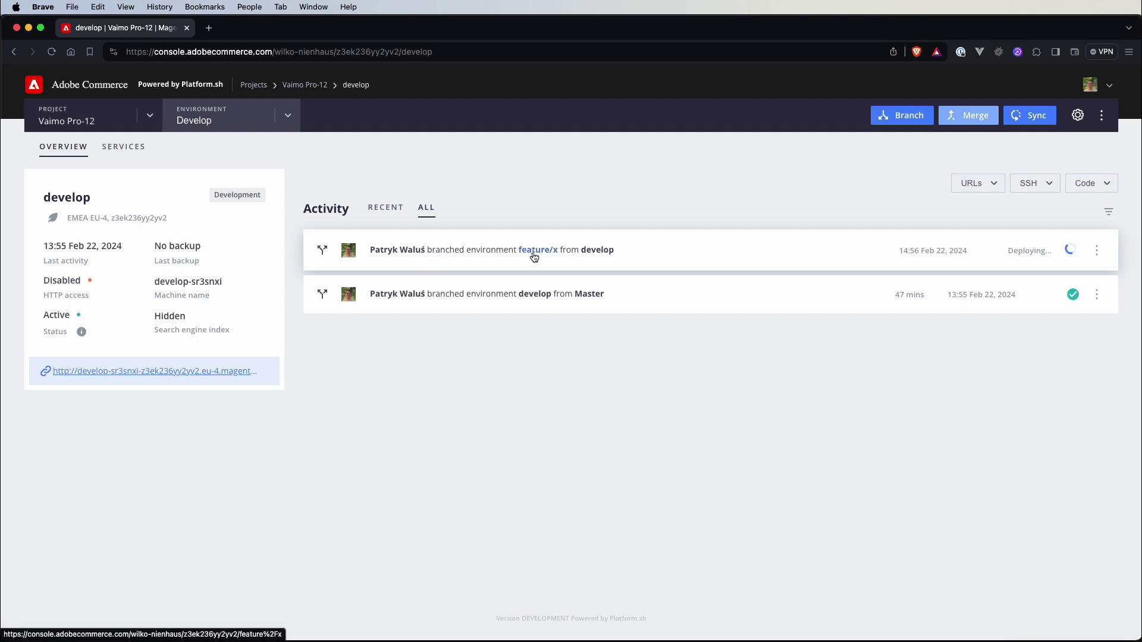
mouse_move(1070, 253)
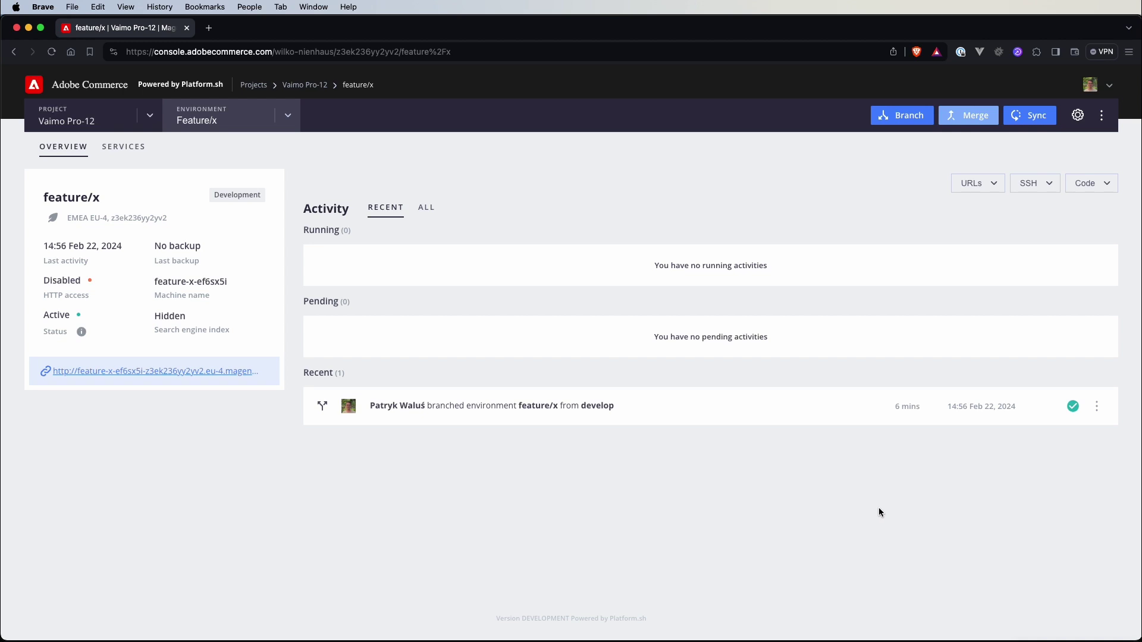
Open the feature/x branching build log and examine its install, post-deploy and environment route entries, along with the branching duration
double_click(908, 406)
click(1073, 410)
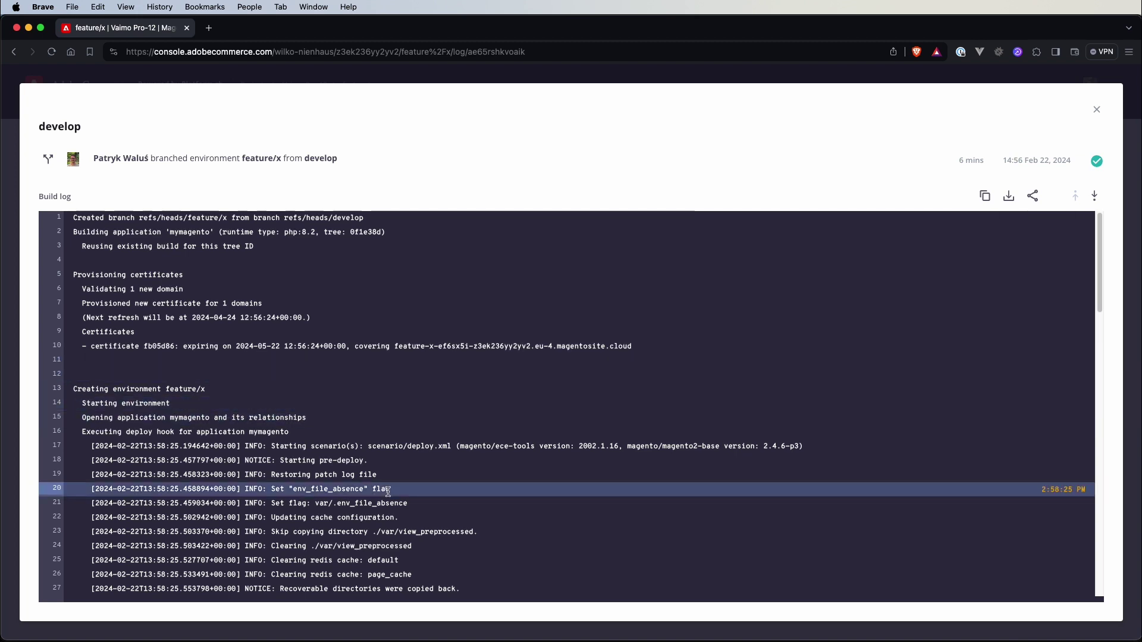
scroll(480, 520, down, 1)
scroll(480, 522, down, 10)
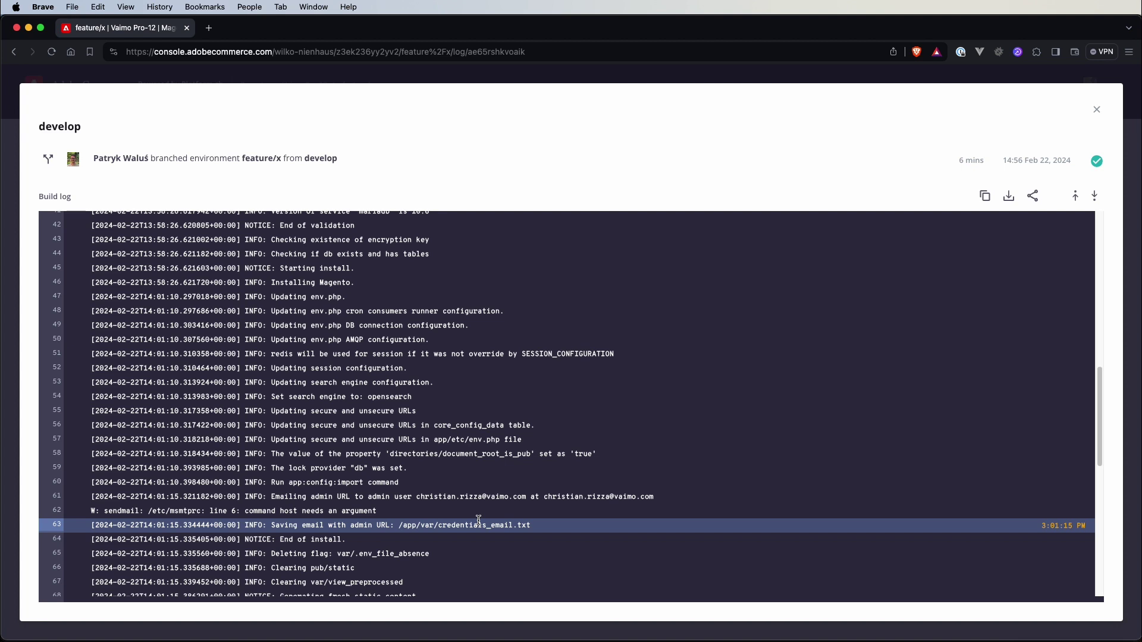
scroll(480, 521, down, 8)
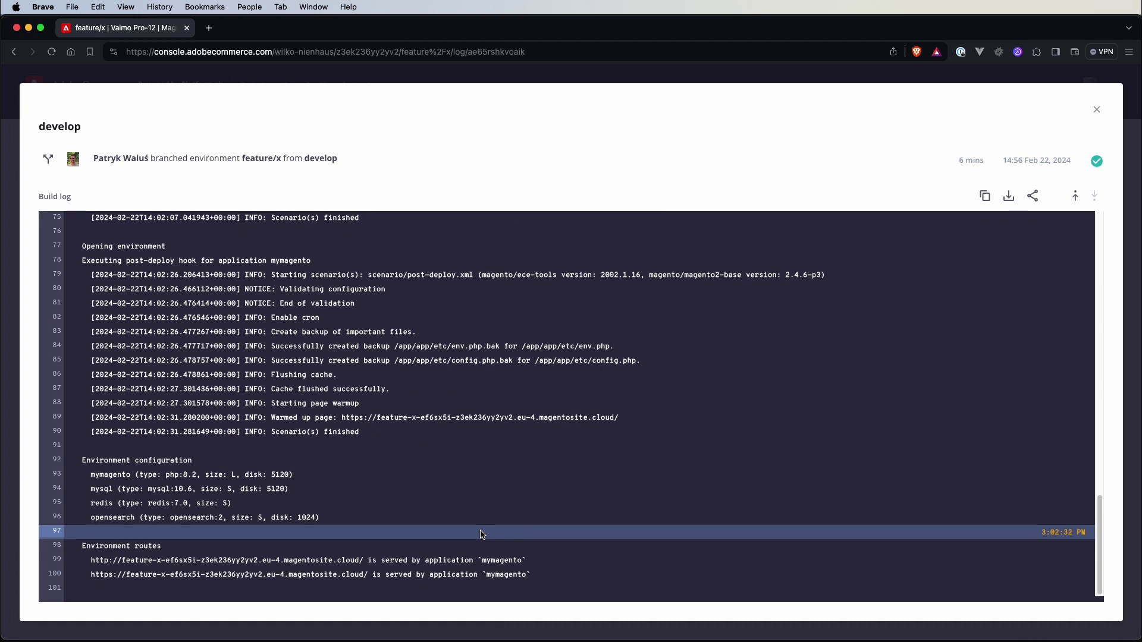
drag(91, 561, 368, 561)
triple_click(977, 161)
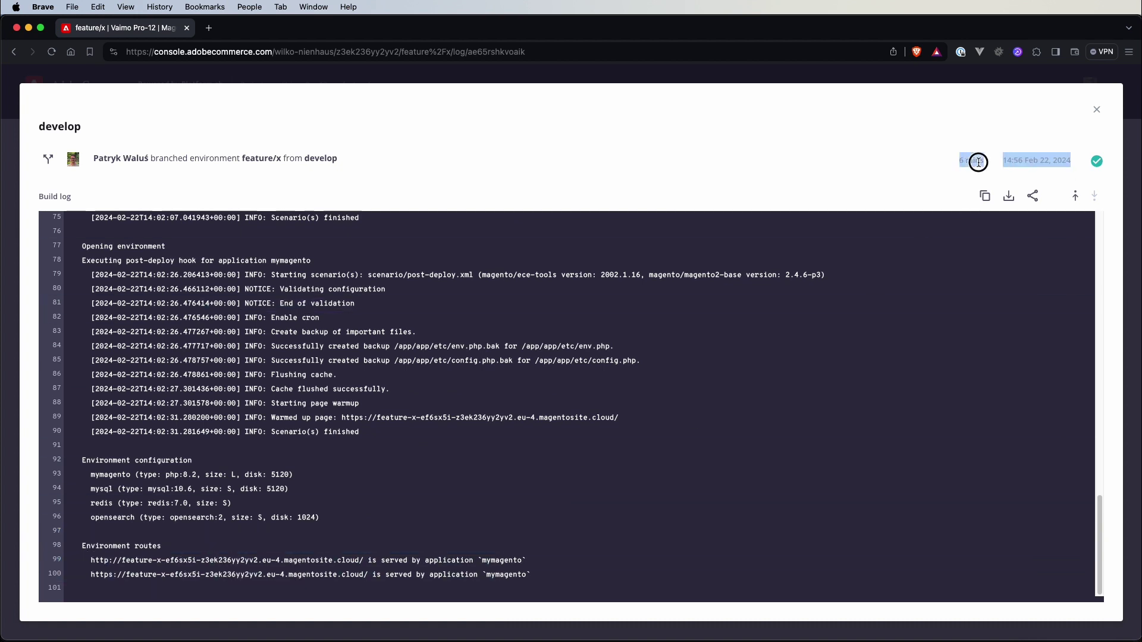